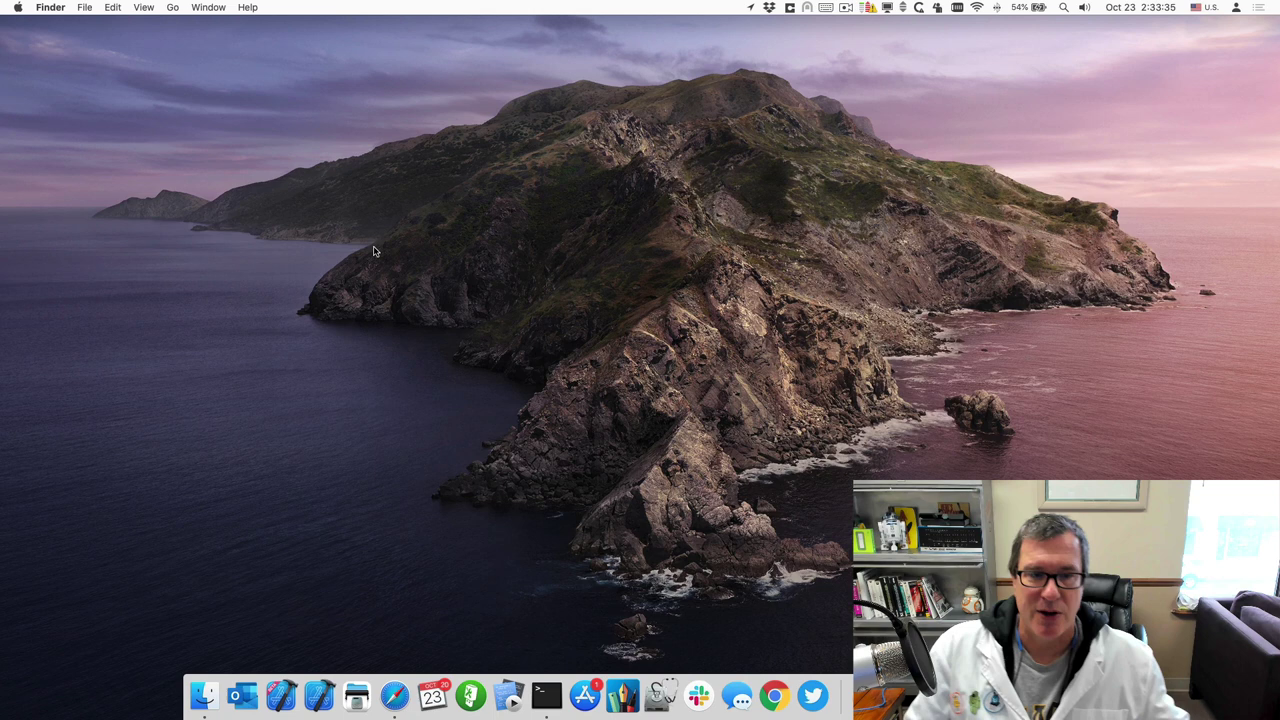
pyautogui.click(172, 8)
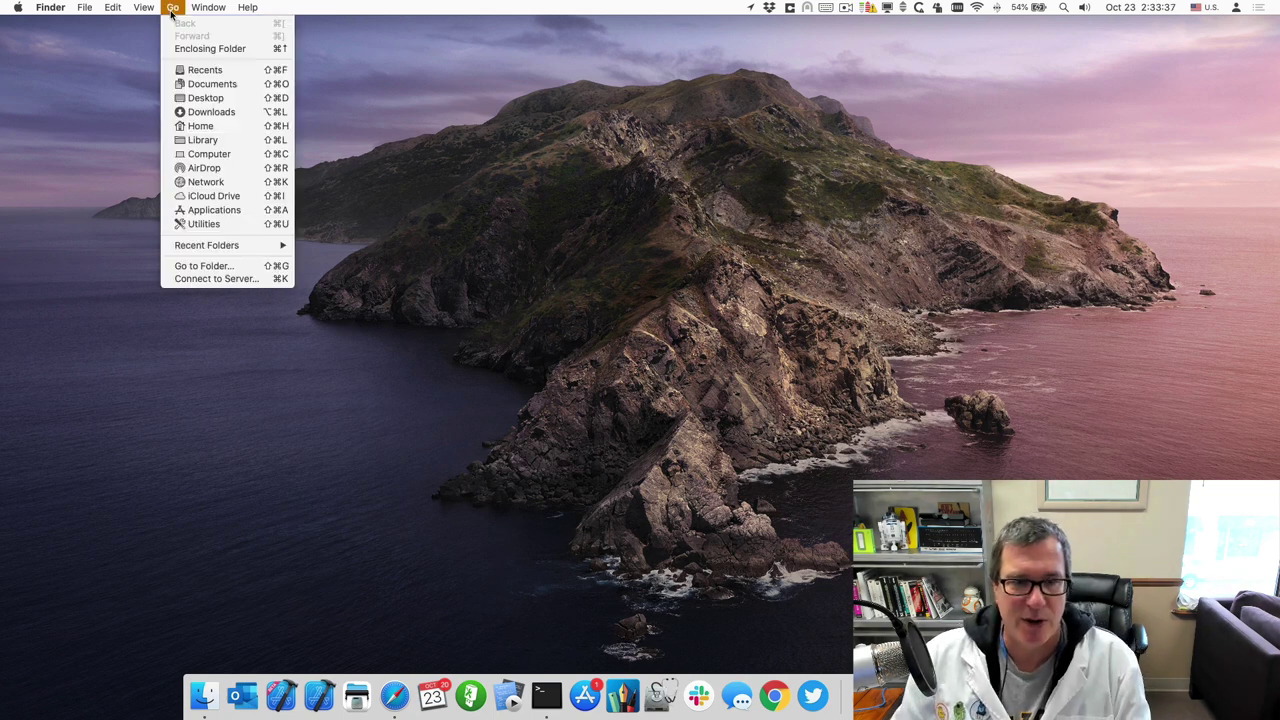
pyautogui.click(214, 280)
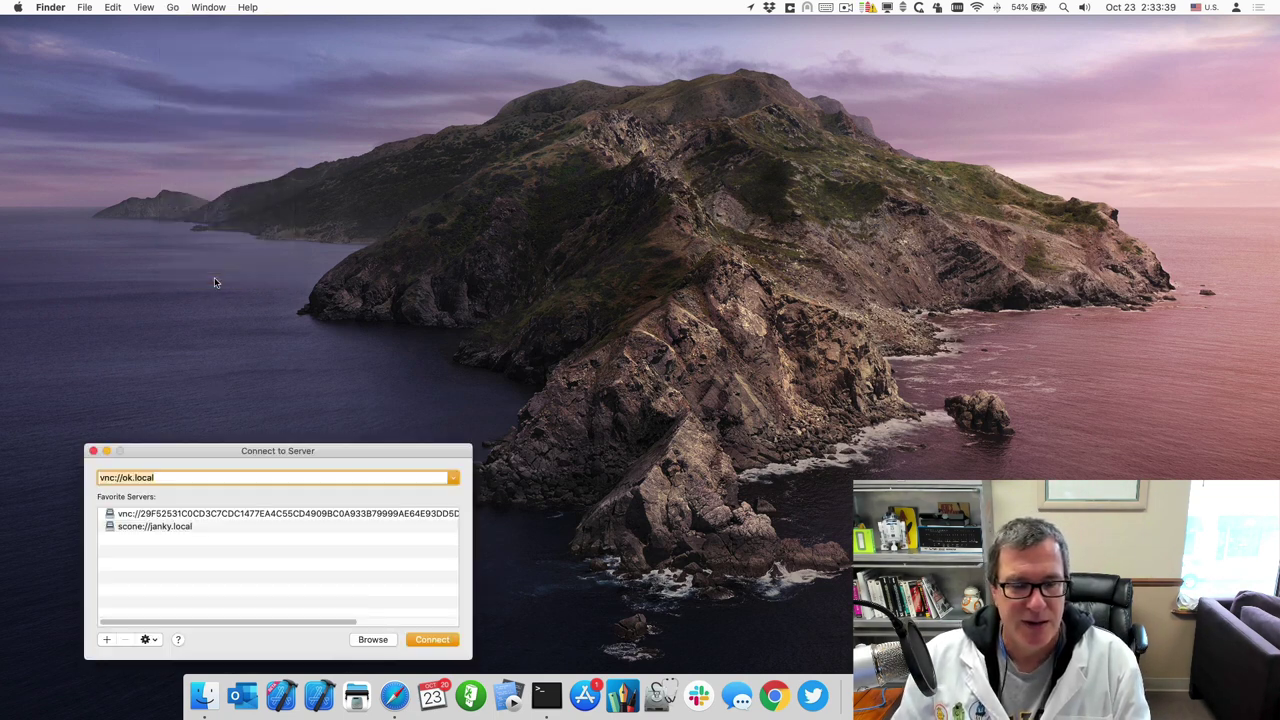
pyautogui.moveTo(156, 452); pyautogui.dragTo(286, 262)
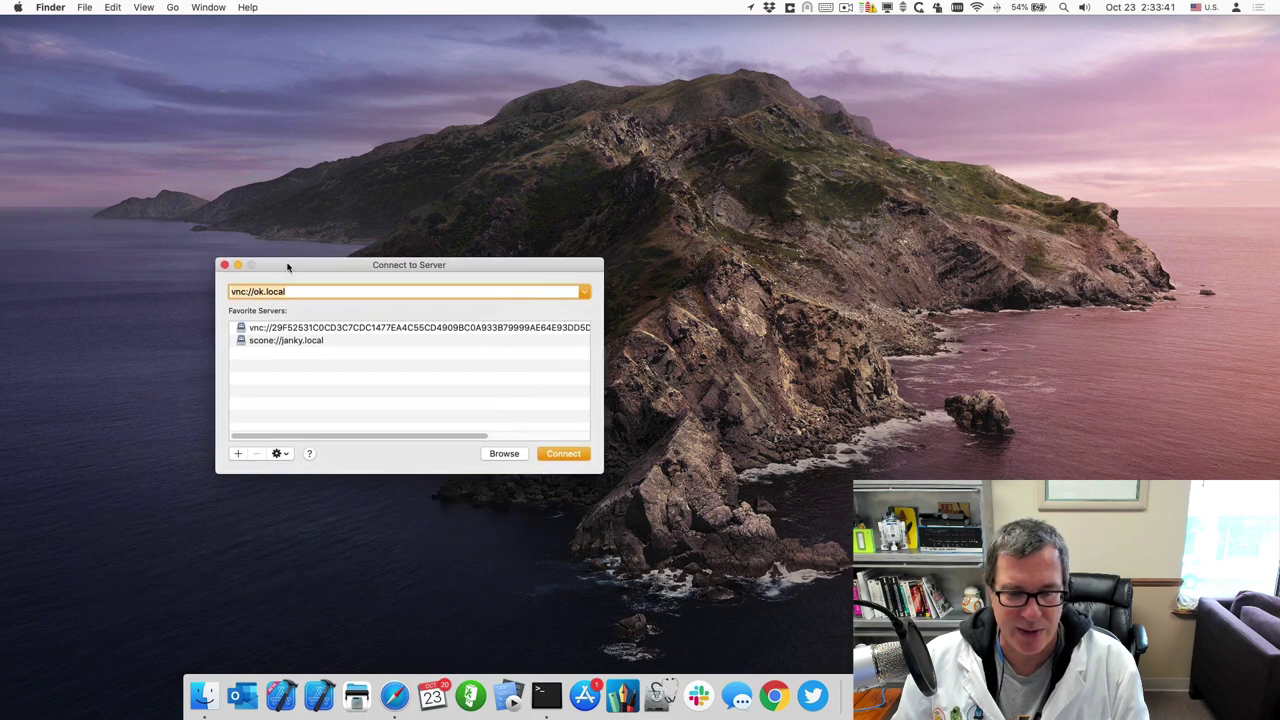
pyautogui.click(564, 448)
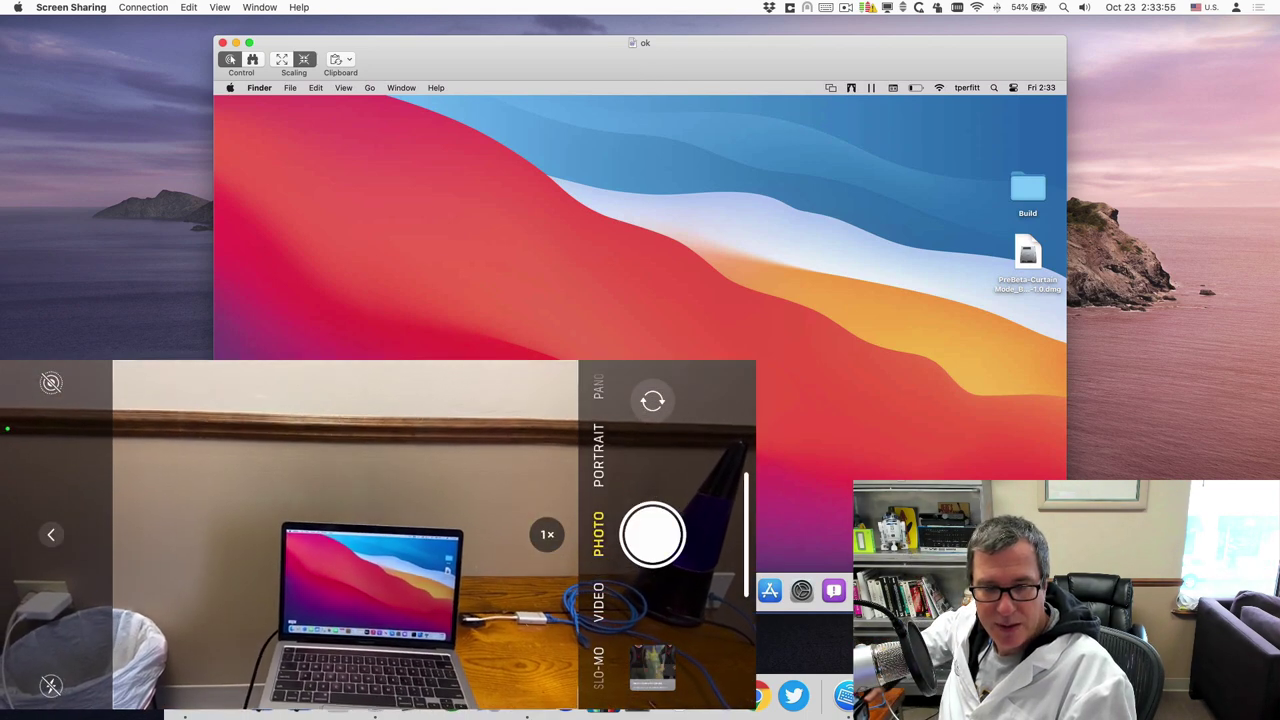
# Test remote control by opening a new Finder window on the remote Mac, moving it and closing it
pyautogui.press('super+n')
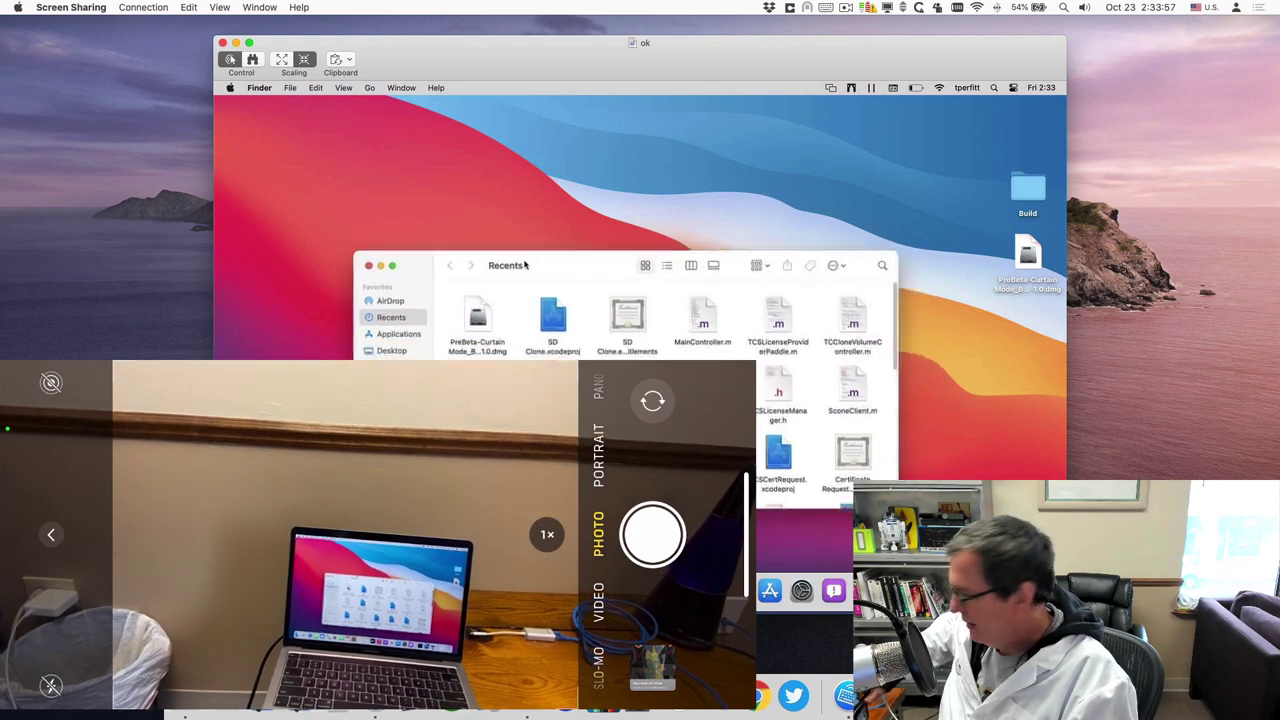
pyautogui.moveTo(524, 265); pyautogui.dragTo(575, 222)
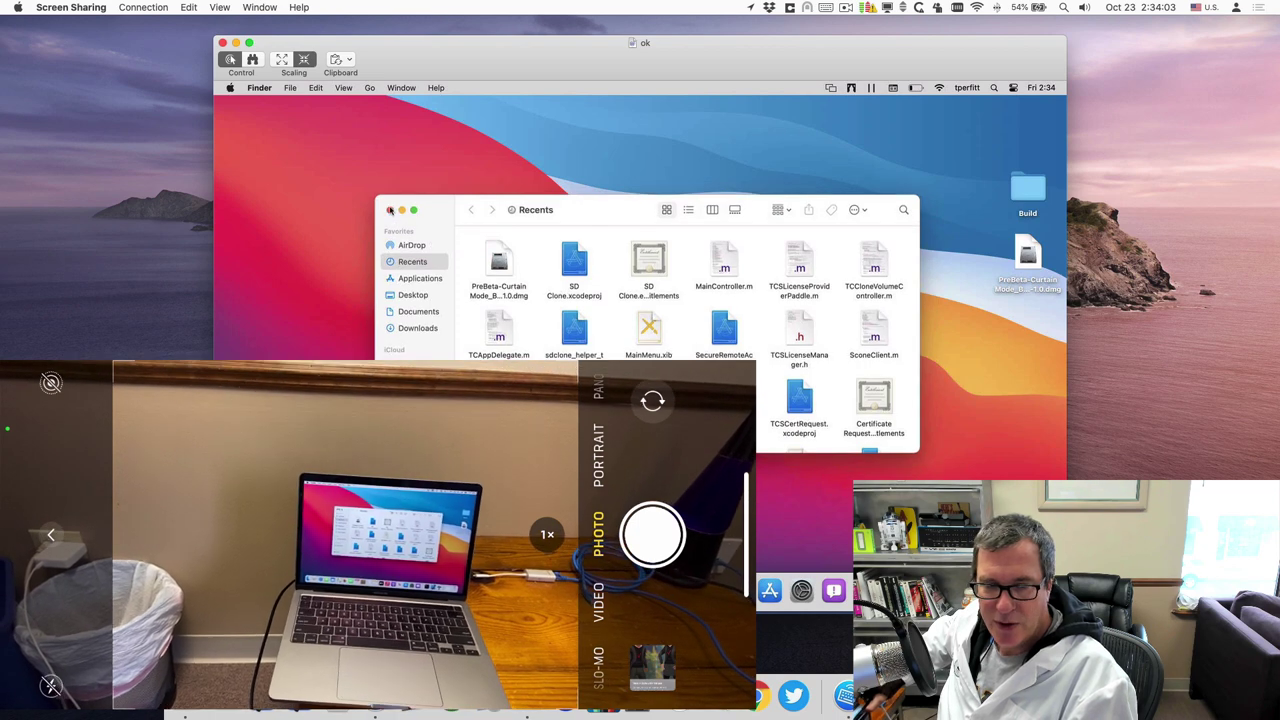
pyautogui.click(390, 210)
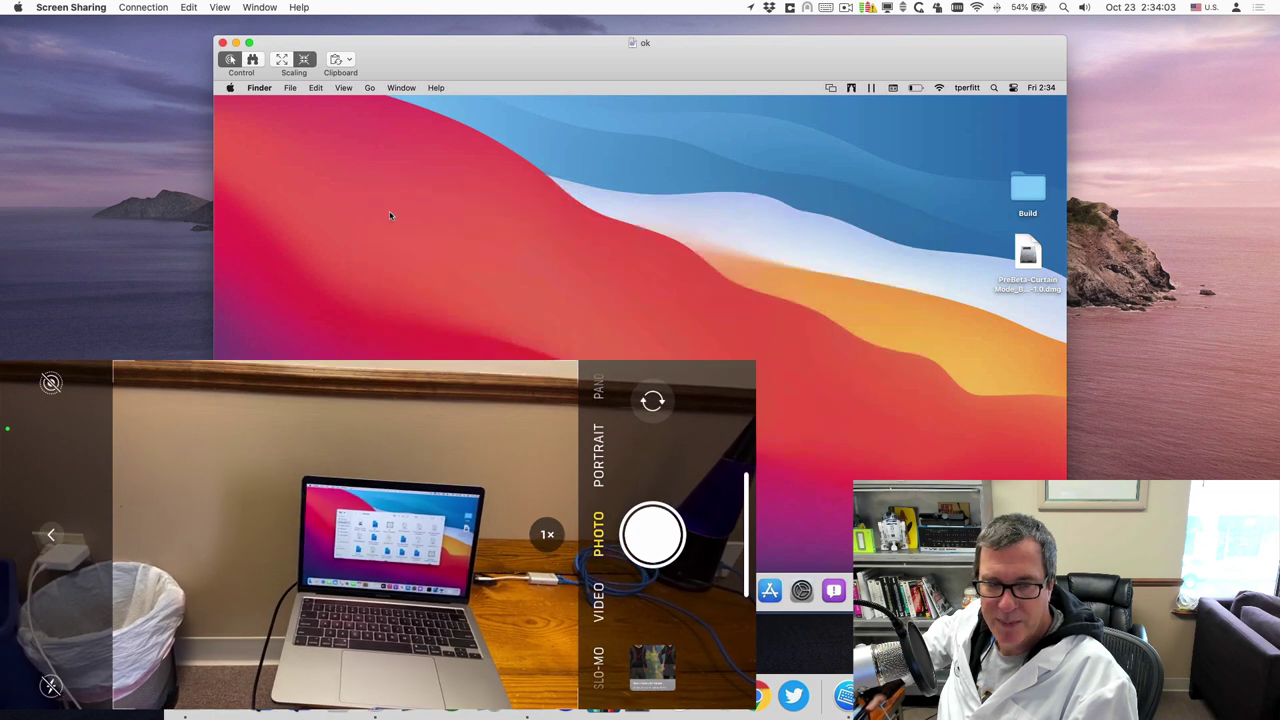
# Lock the remote Mac's local screen, keyboard and mouse with Curtain Mode and approve the lock request
pyautogui.click(851, 88)
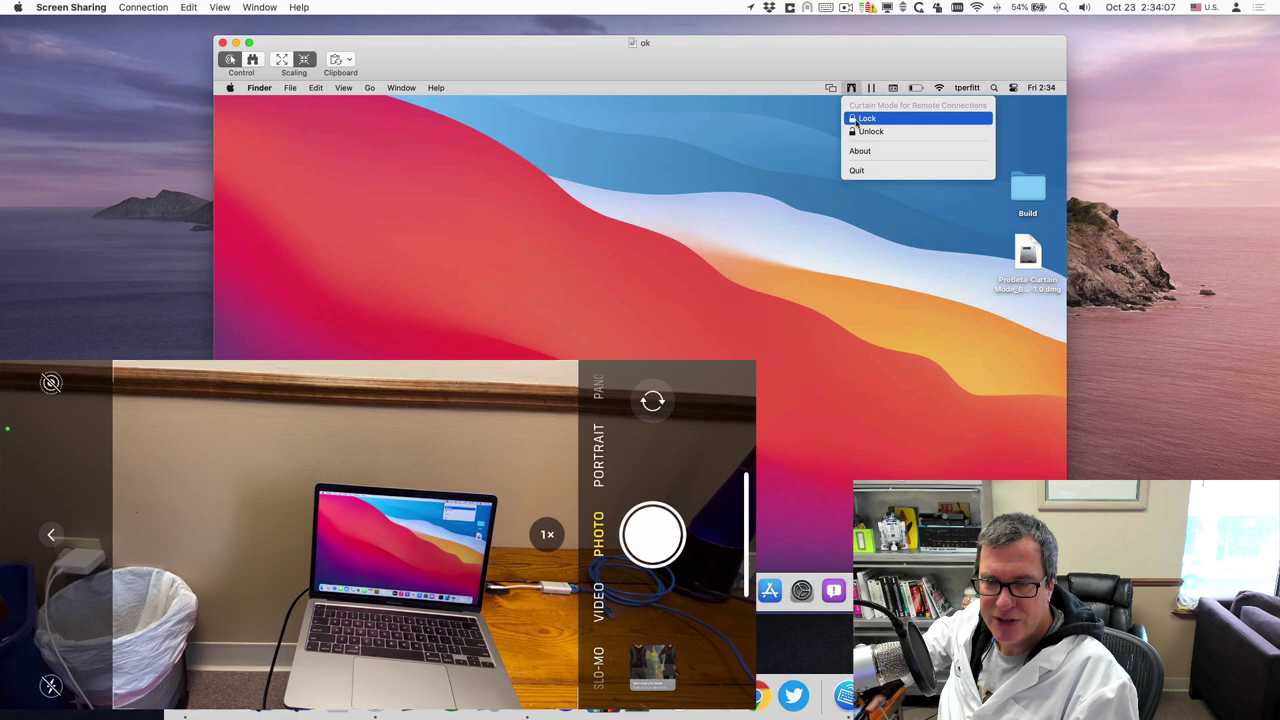
pyautogui.click(858, 118)
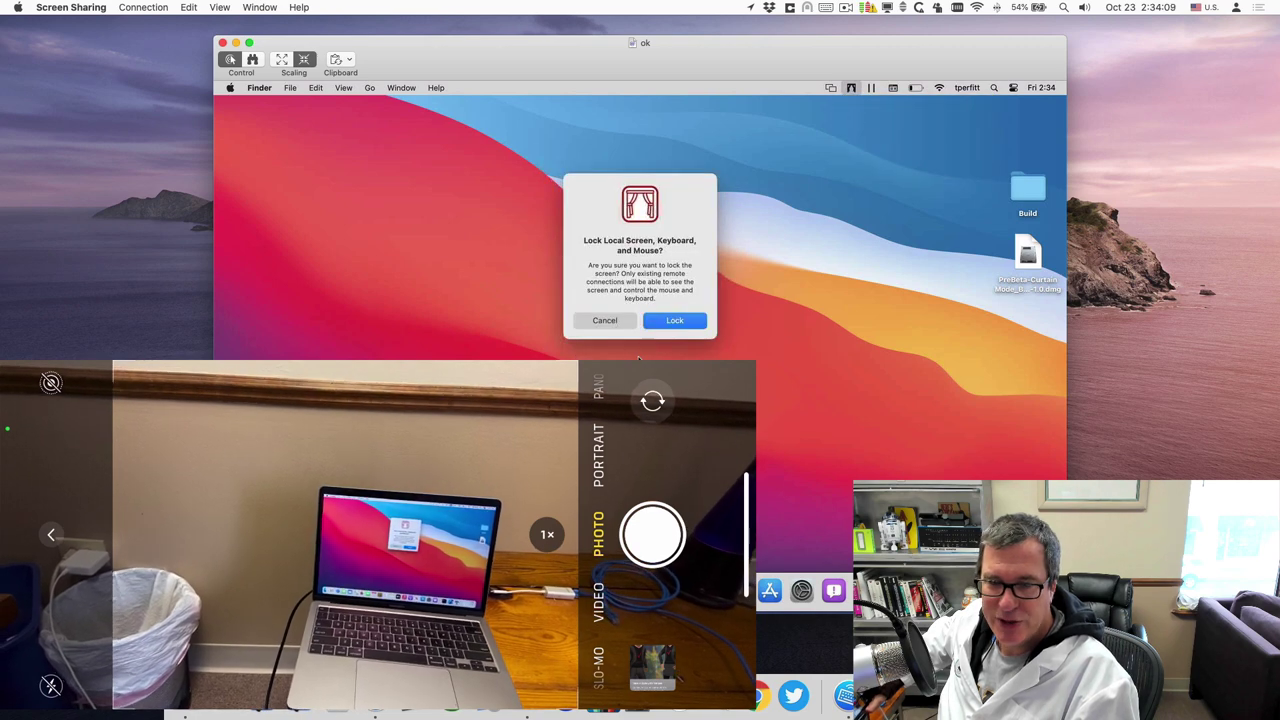
pyautogui.click(680, 326)
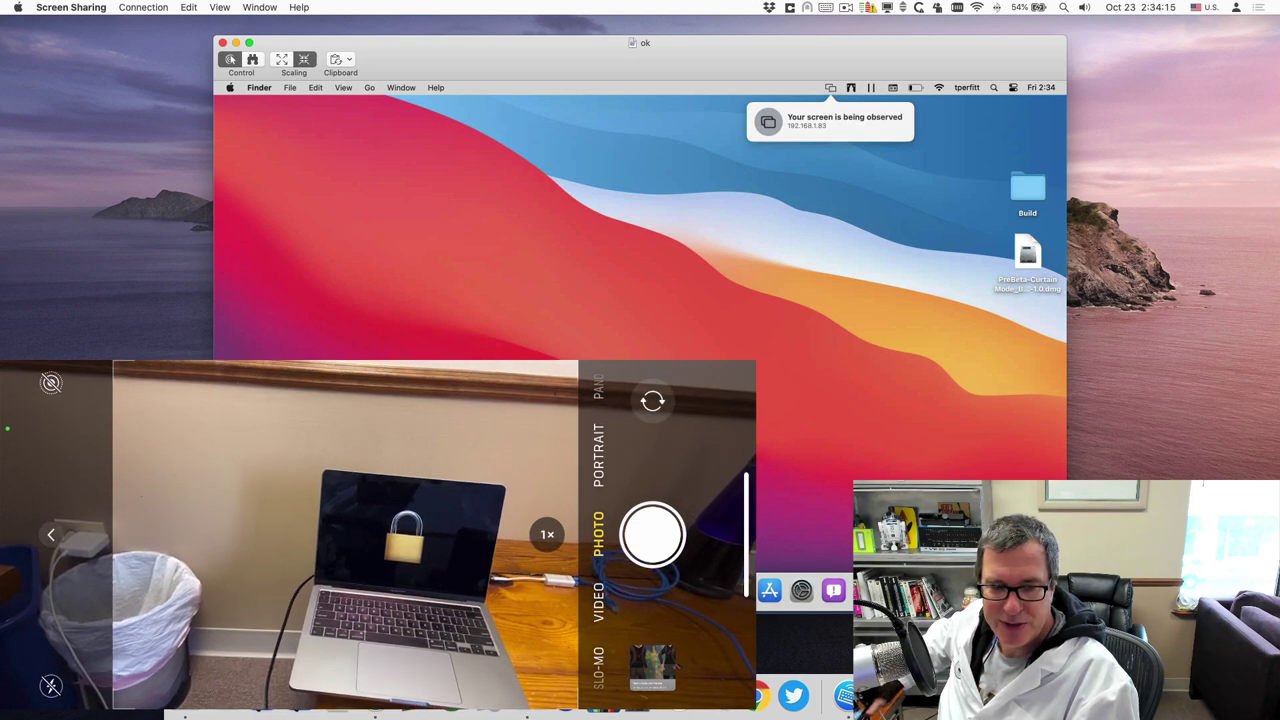
# While the local screen is locked, open a Finder window on the remote Mac, move it and close it
pyautogui.press('super+n')
pyautogui.moveTo(542, 208); pyautogui.dragTo(466, 147)
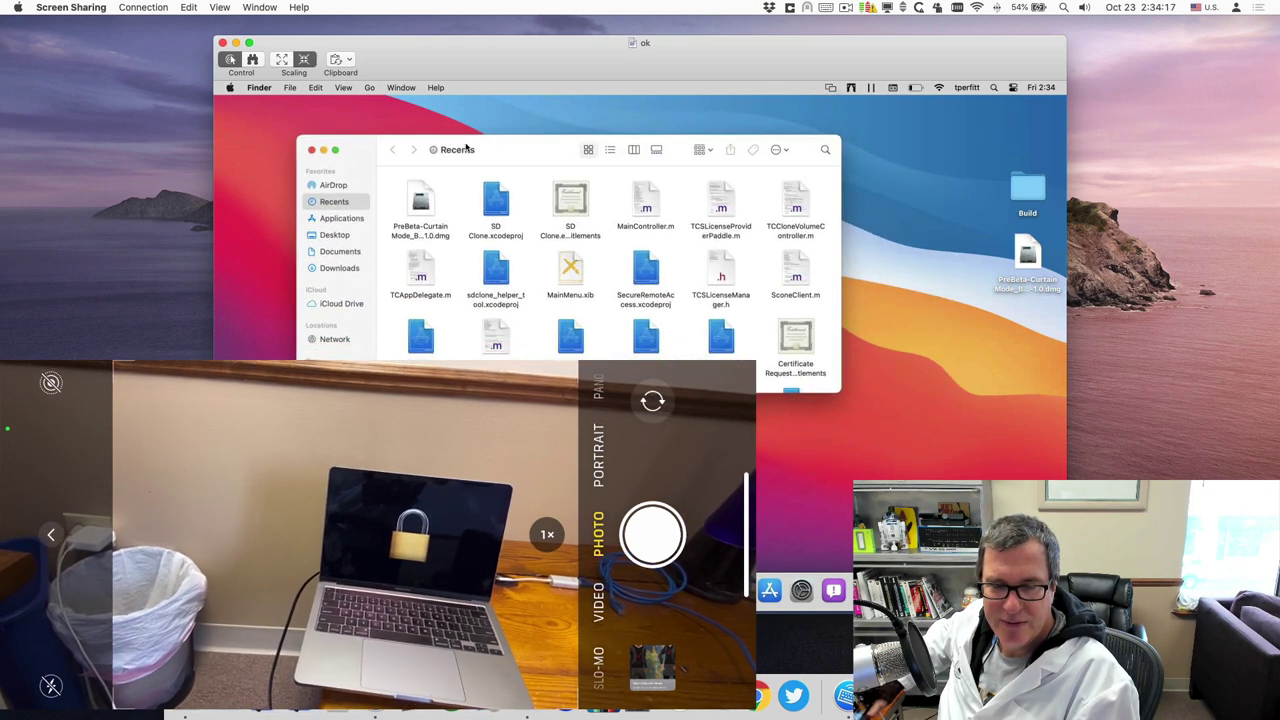
pyautogui.click(313, 149)
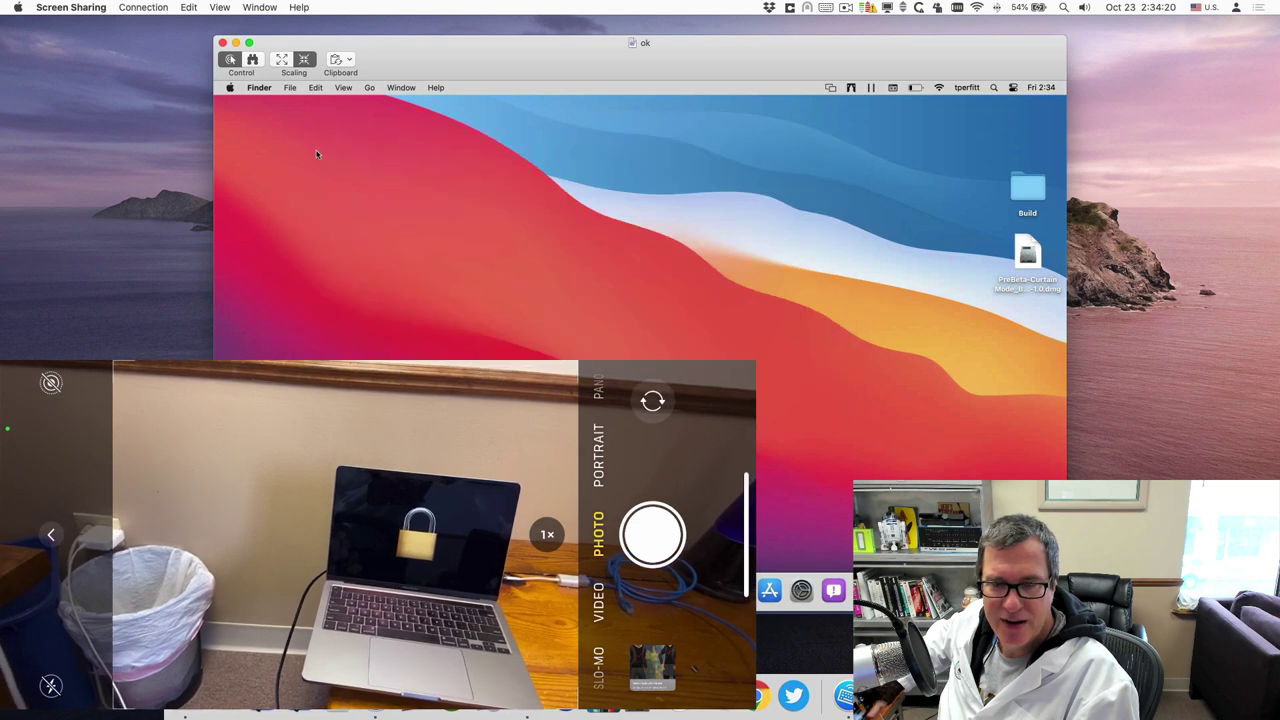
# Unlock the remote Mac's local screen, keyboard and mouse with Curtain Mode
pyautogui.click(853, 88)
pyautogui.click(866, 130)
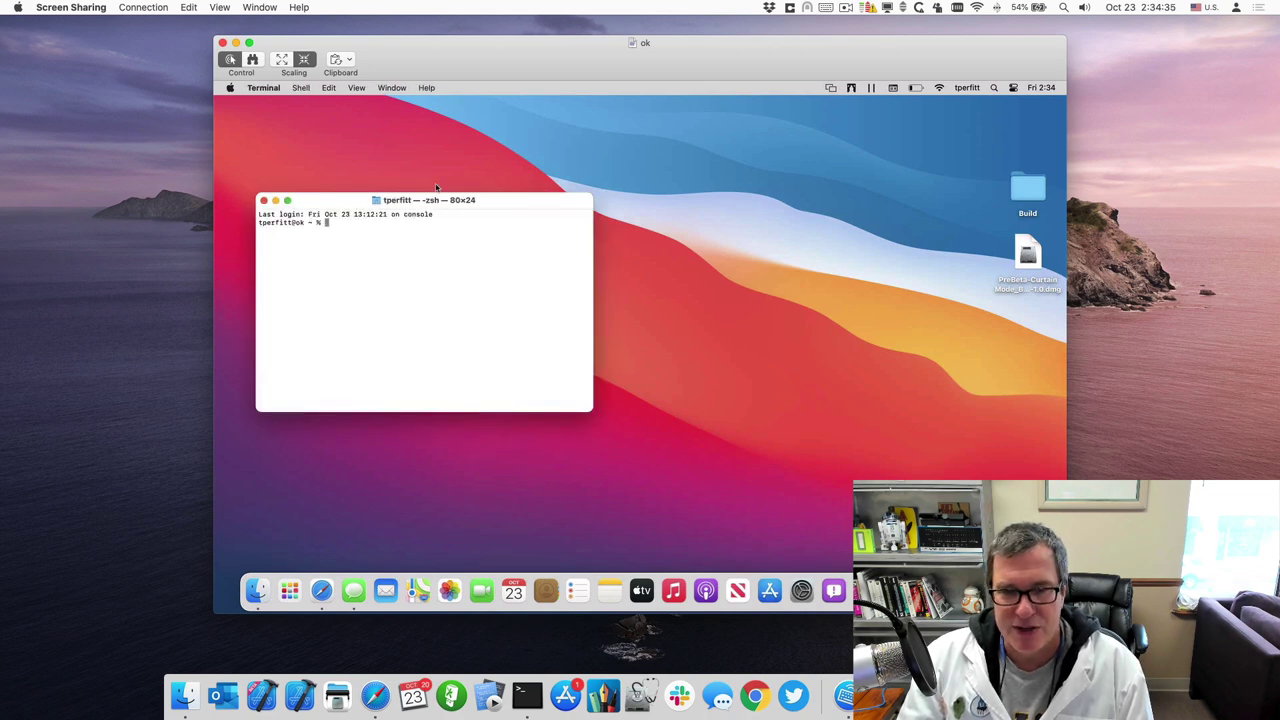
# Reposition the remote Terminal window with enlarged text and enter cd /Applications/ at the prompt
pyautogui.moveTo(455, 198); pyautogui.dragTo(558, 130)
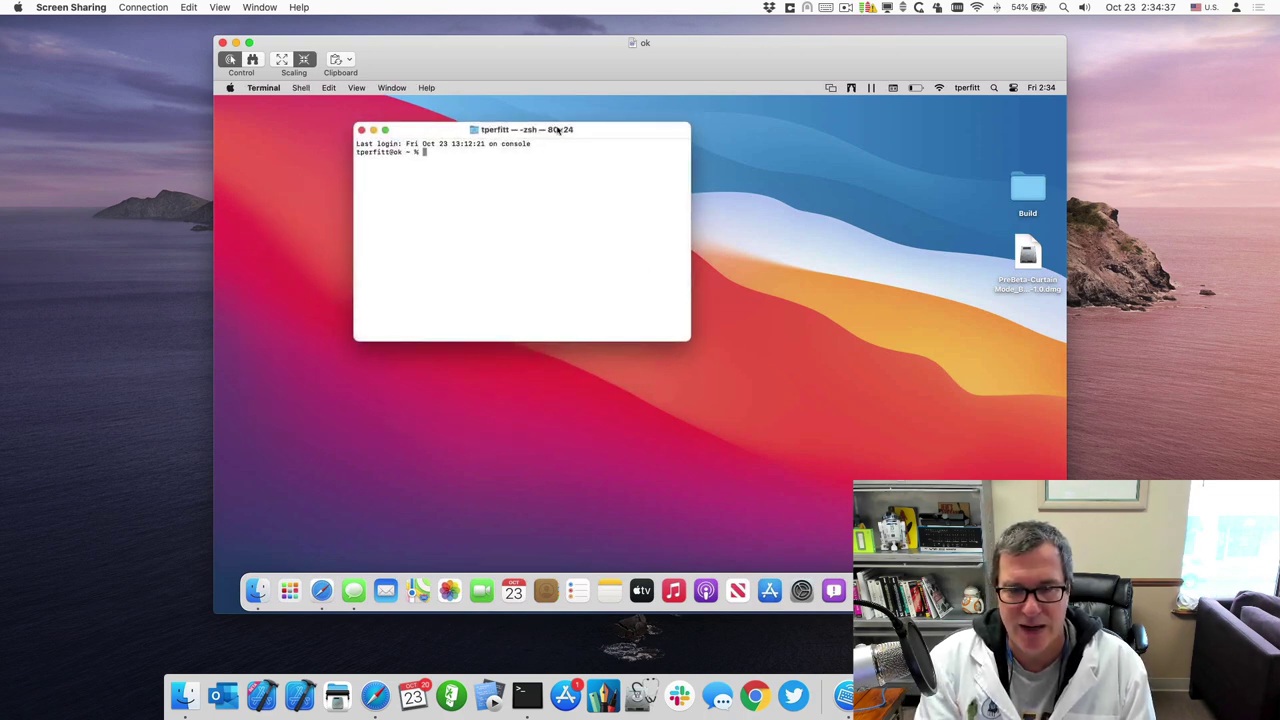
pyautogui.write('cd /')
pyautogui.press('BackSpace')
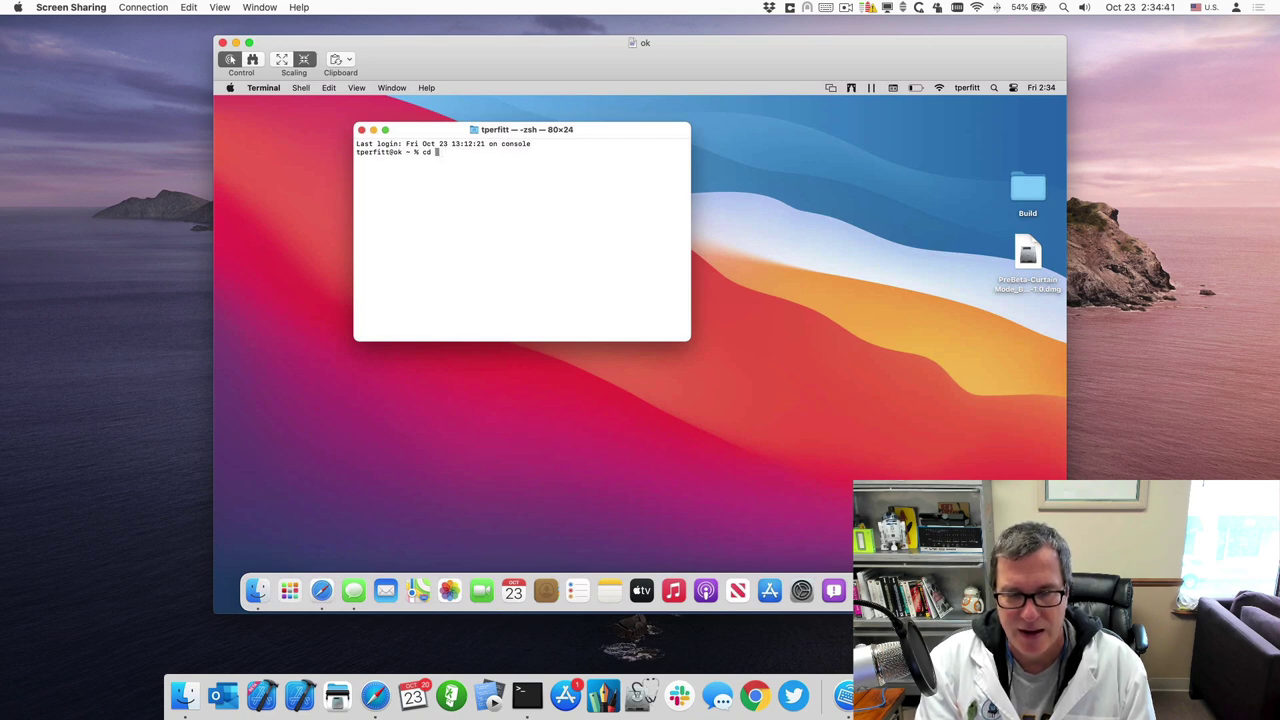
pyautogui.write('/A')
pyautogui.press('super+plus')
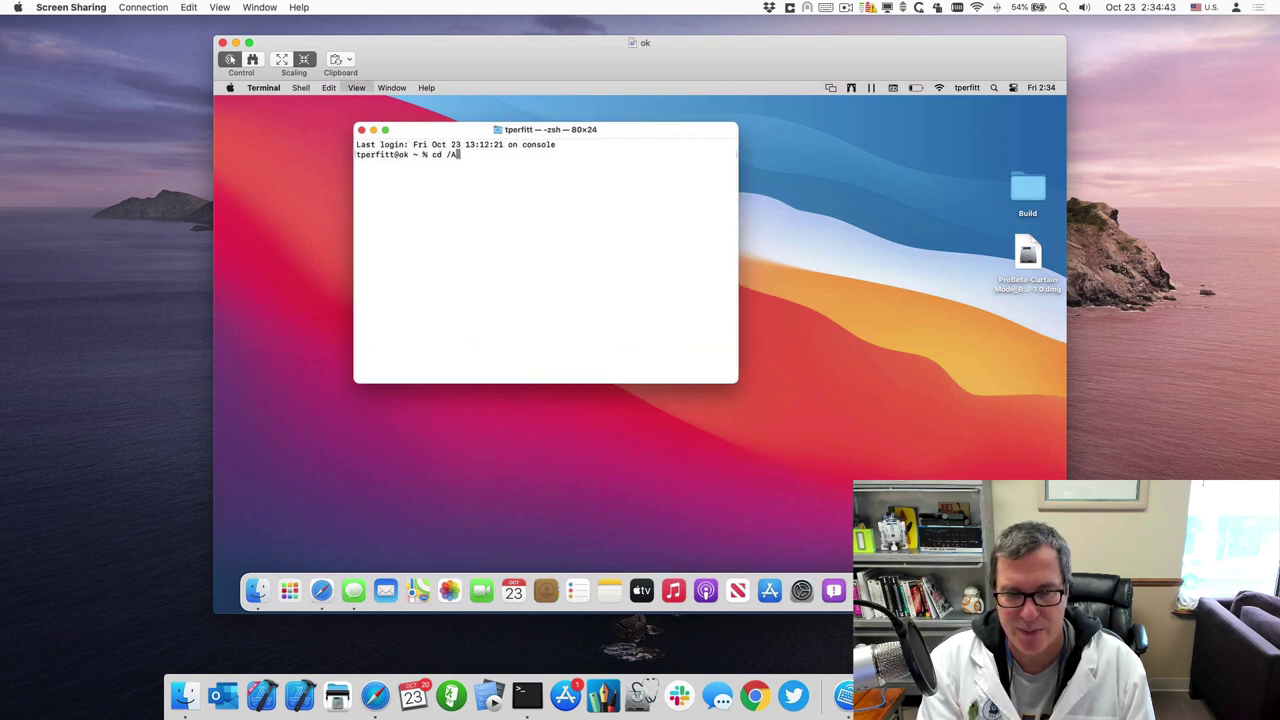
pyautogui.write('p')
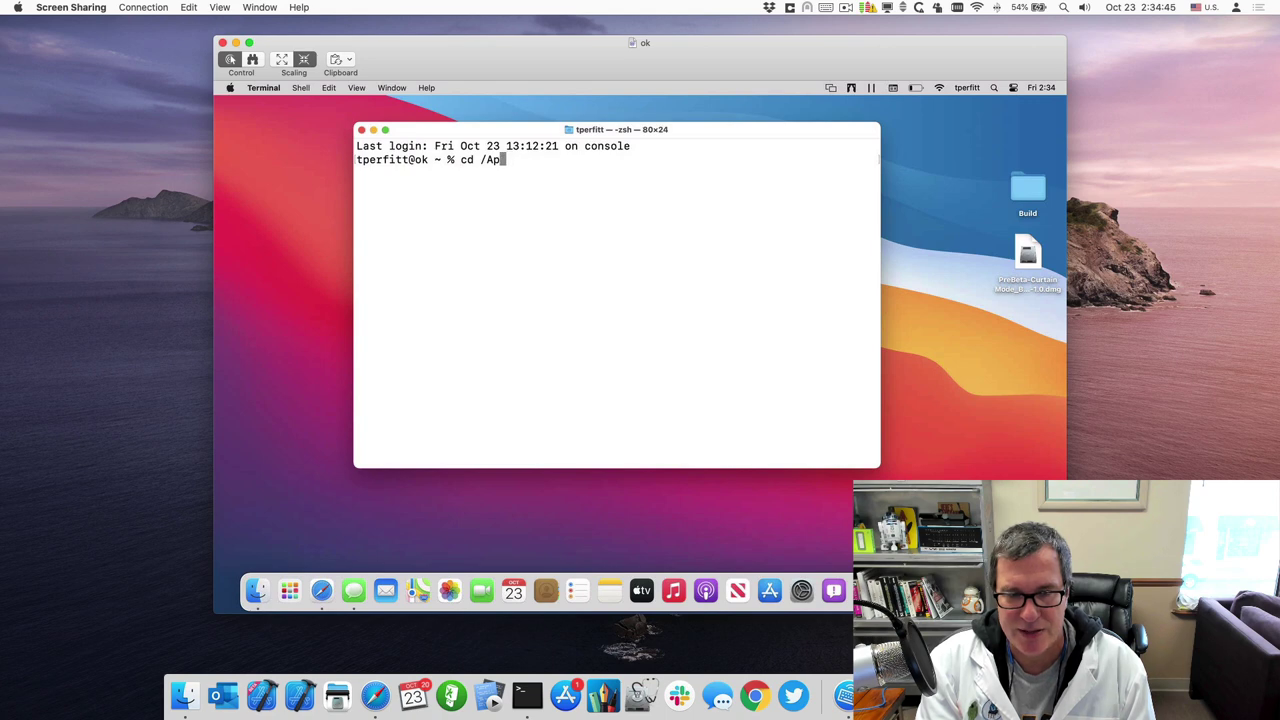
pyautogui.write('pli')
pyautogui.press('Tab')
pyautogui.press('Tab')
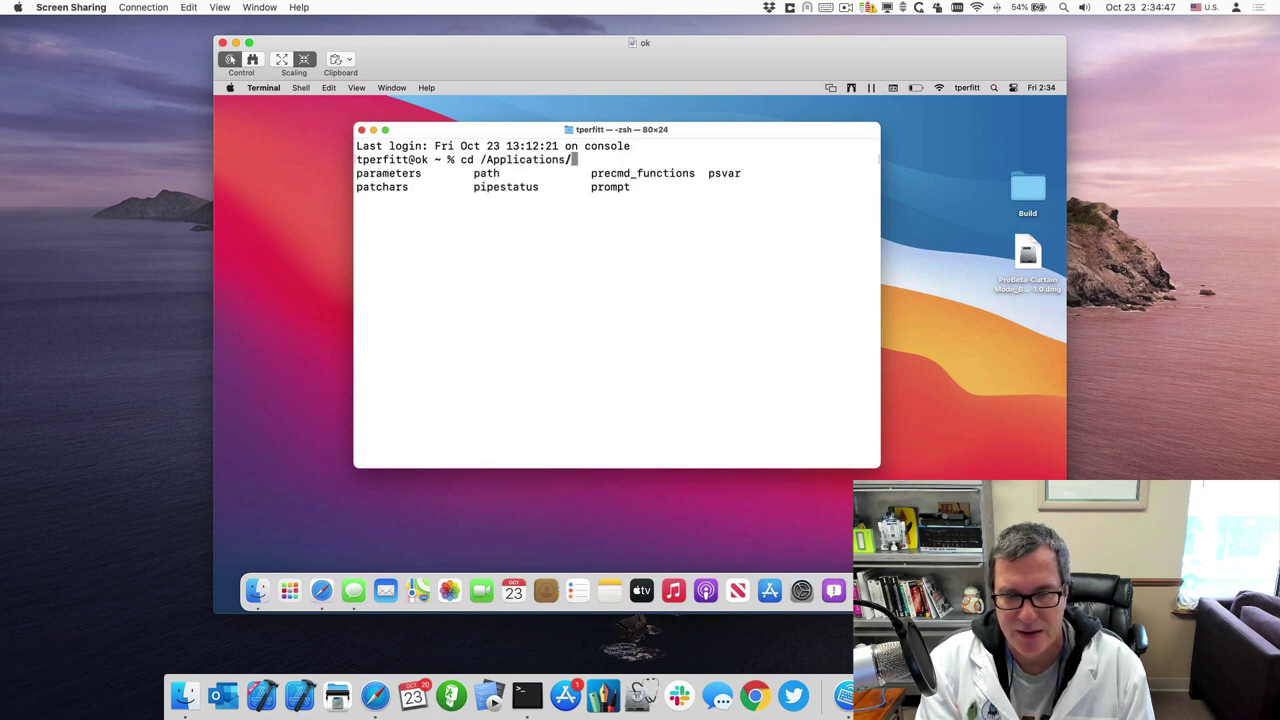
# Extend the cd path to /Applications/Curtain\ Mode.app/Contents/MacOS/curtains and run the command
pyautogui.write('Cur')
pyautogui.press('Tab')
pyautogui.press('Tab')
pyautogui.write('M')
pyautogui.press('Tab')
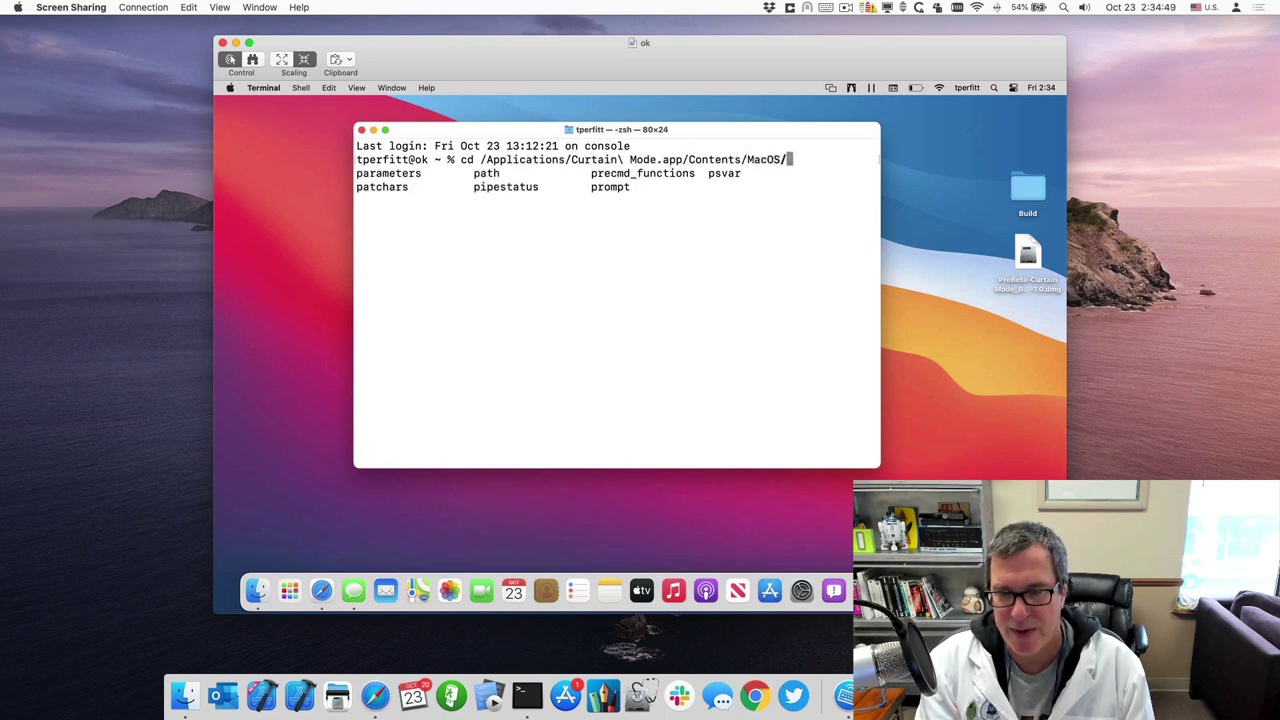
pyautogui.press('Tab')
pyautogui.press('Tab')
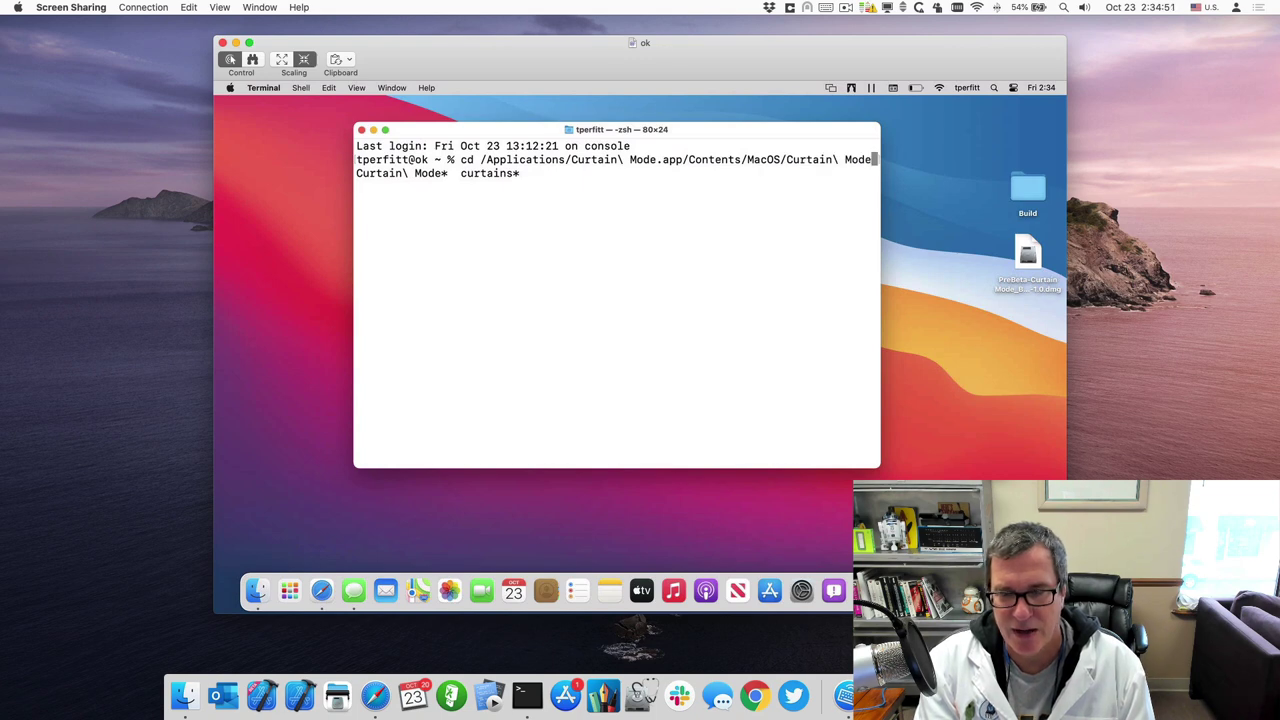
pyautogui.press('Tab')
pyautogui.press('Return')
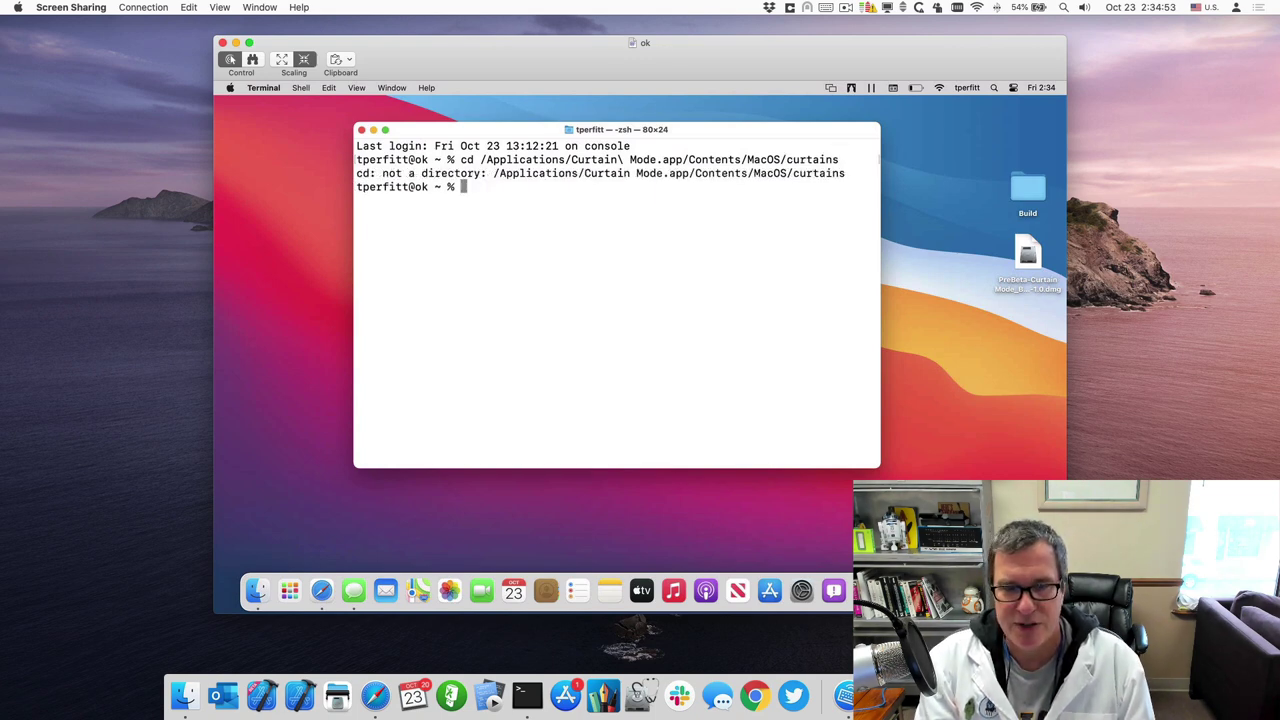
# Remove cd from the previous command and run the curtains tool without arguments to display its usage
pyautogui.press('Up')
pyautogui.hotkey('ctrl', 'a')
pyautogui.press('Delete')
pyautogui.press('Delete')
pyautogui.press('Delete')
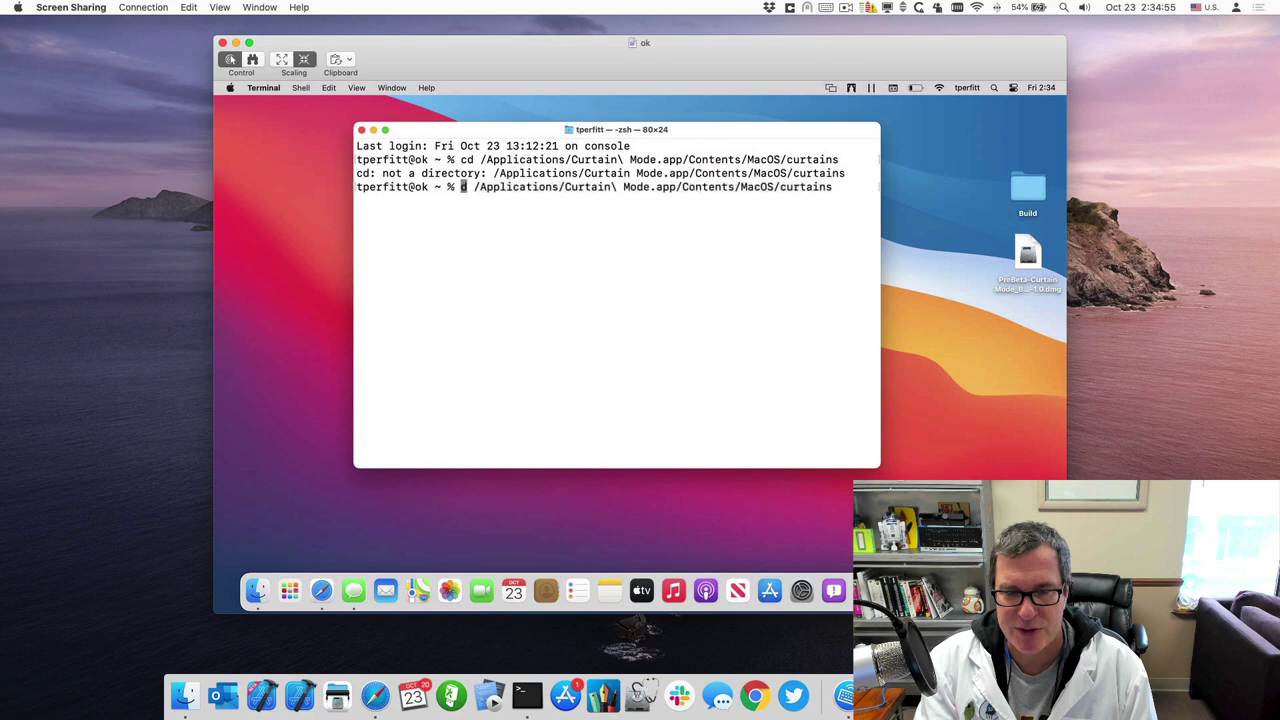
pyautogui.press('Return')
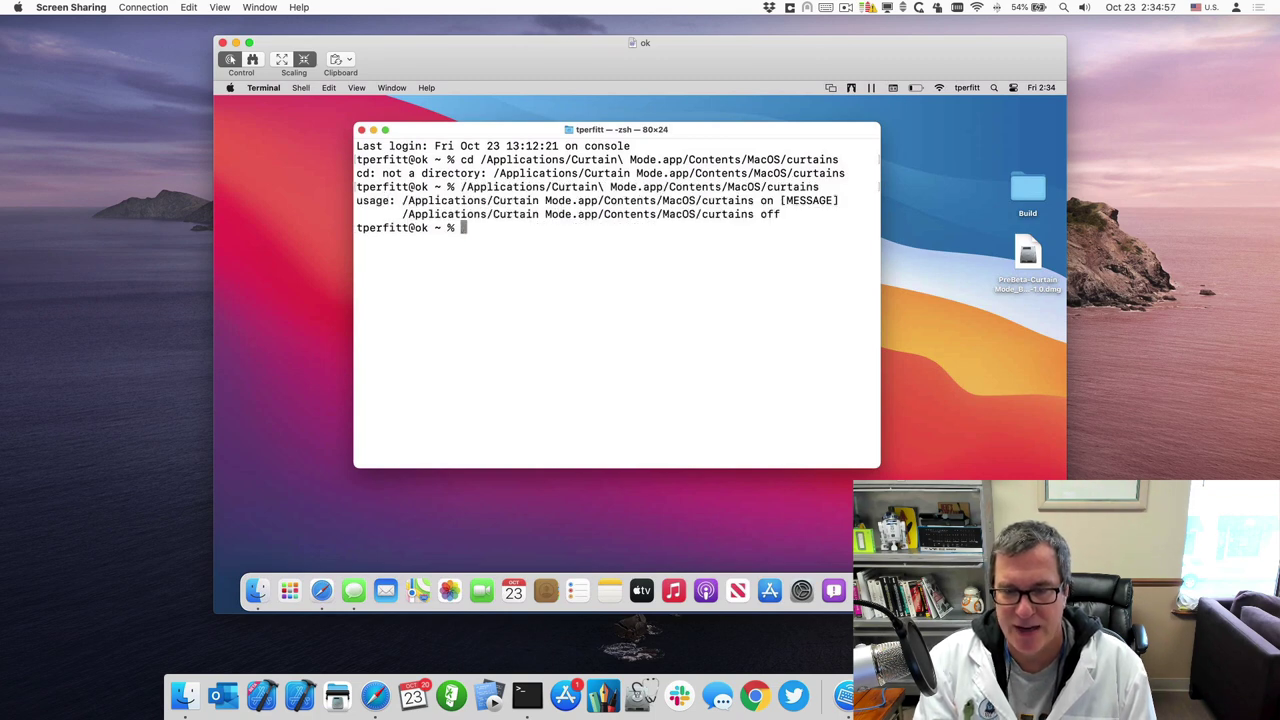
# Run the curtains tool with on "doing scripts" to lock the local screen with that message
pyautogui.press('Up')
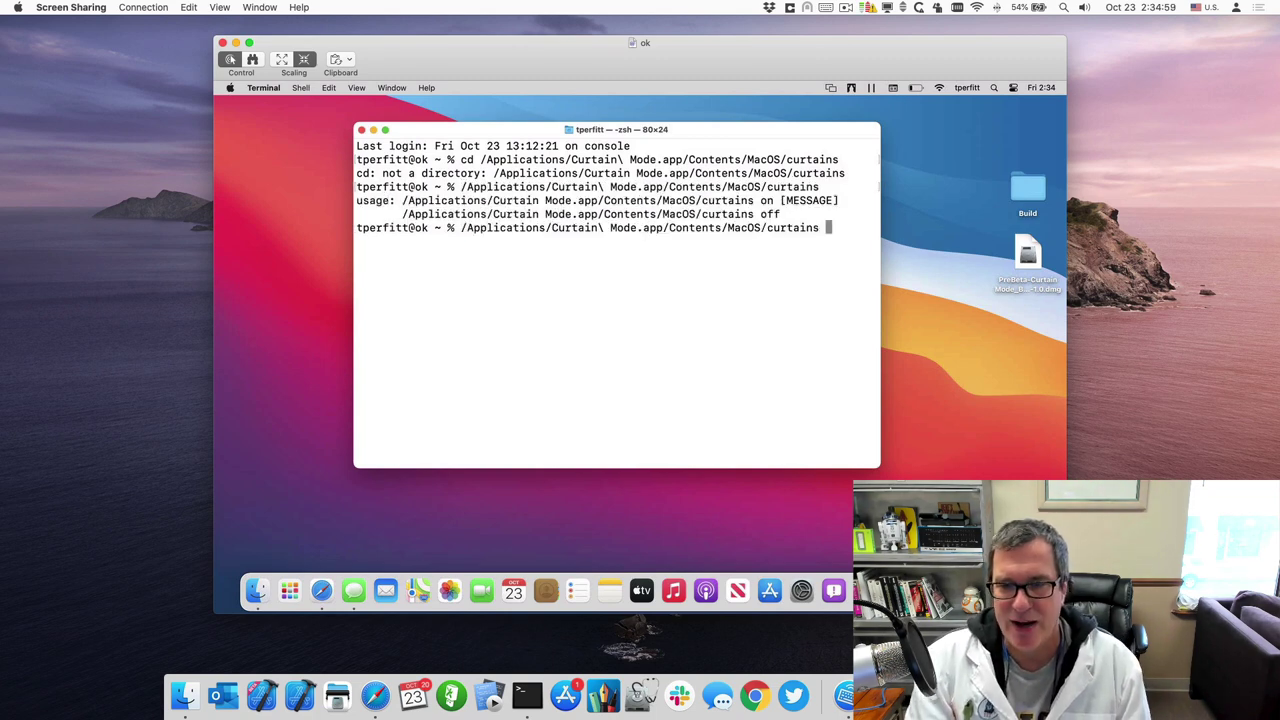
pyautogui.write('on "')
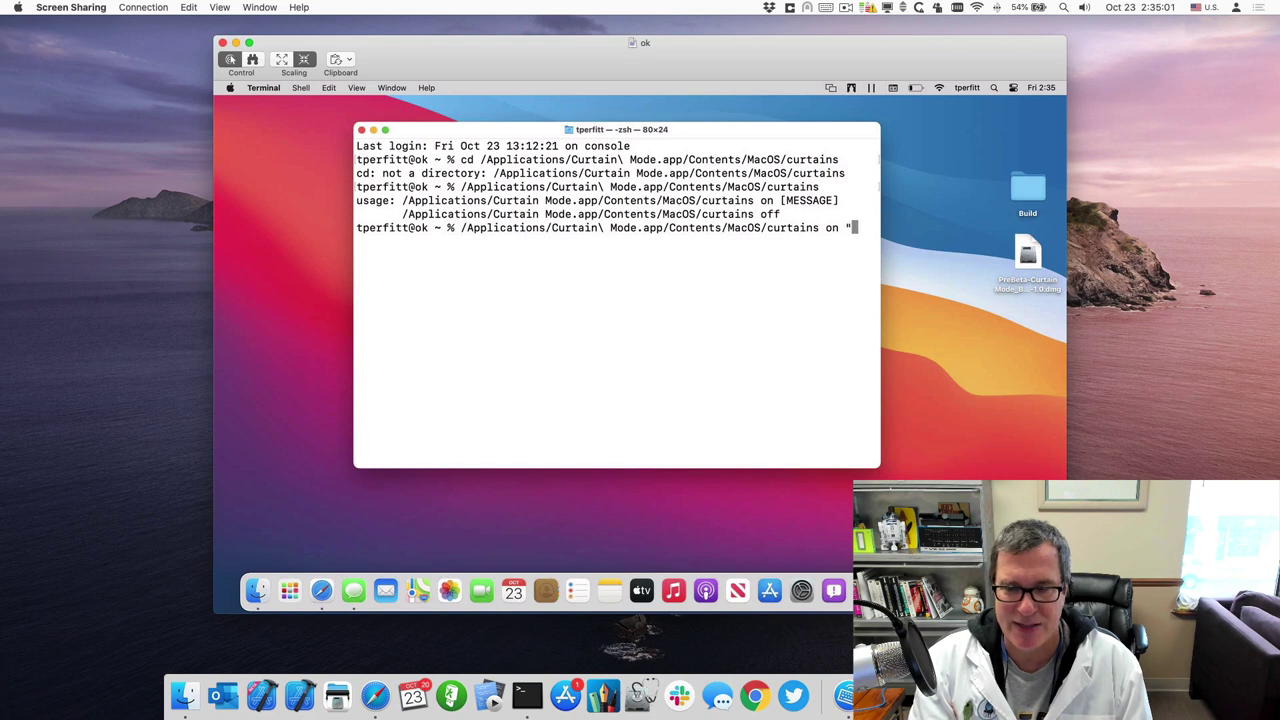
pyautogui.write('doing ')
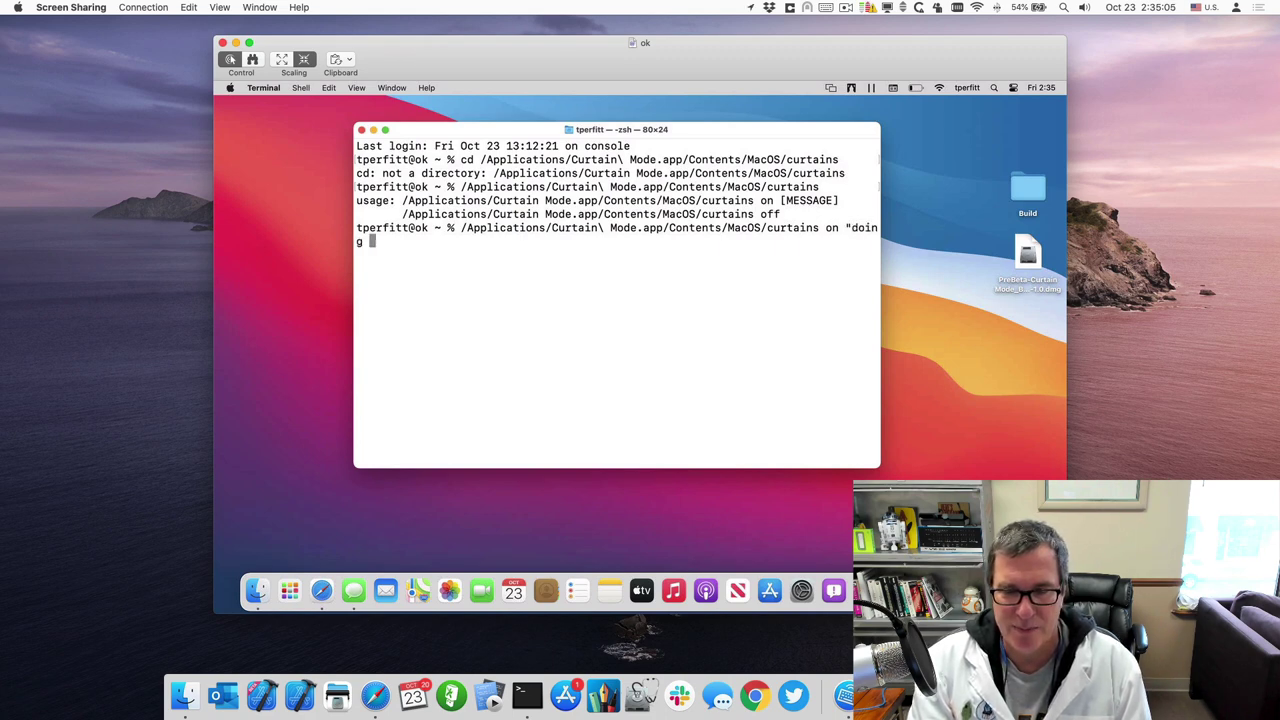
pyautogui.write('scripts"')
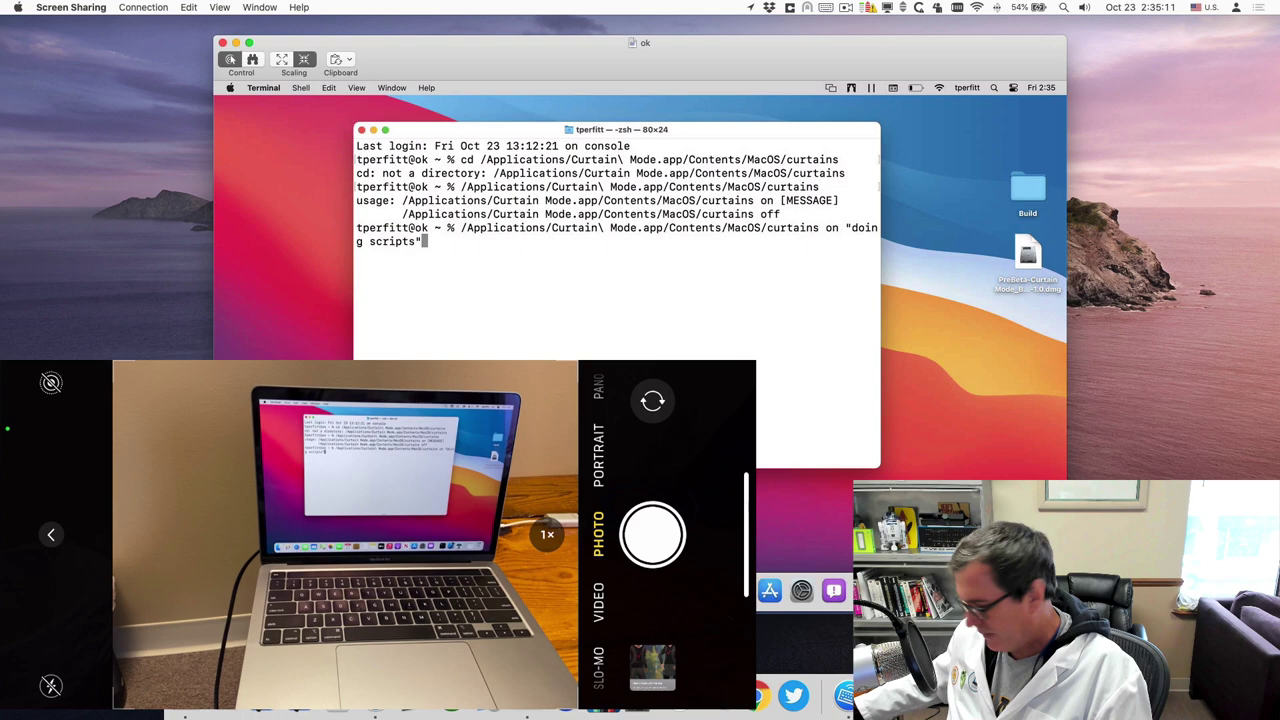
pyautogui.press('Return')
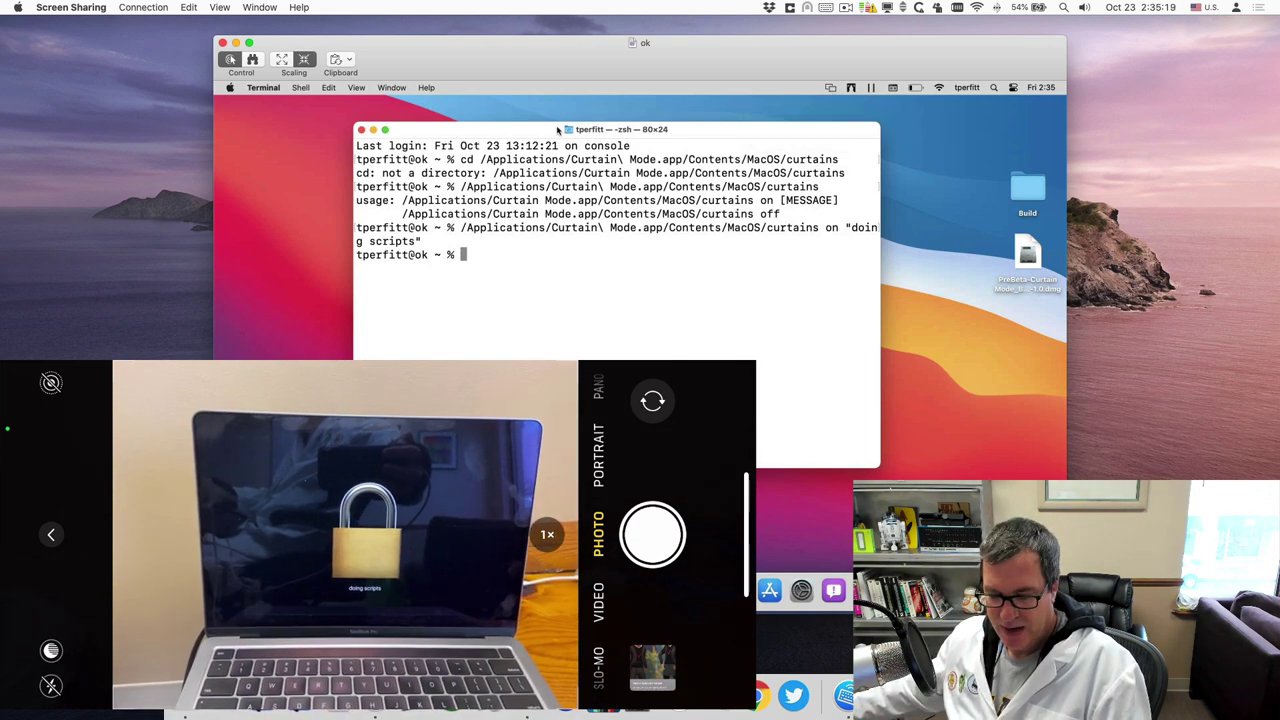
# Replace the previous command's arguments with off and run the curtains tool to unlock the local screen
pyautogui.press('Up')
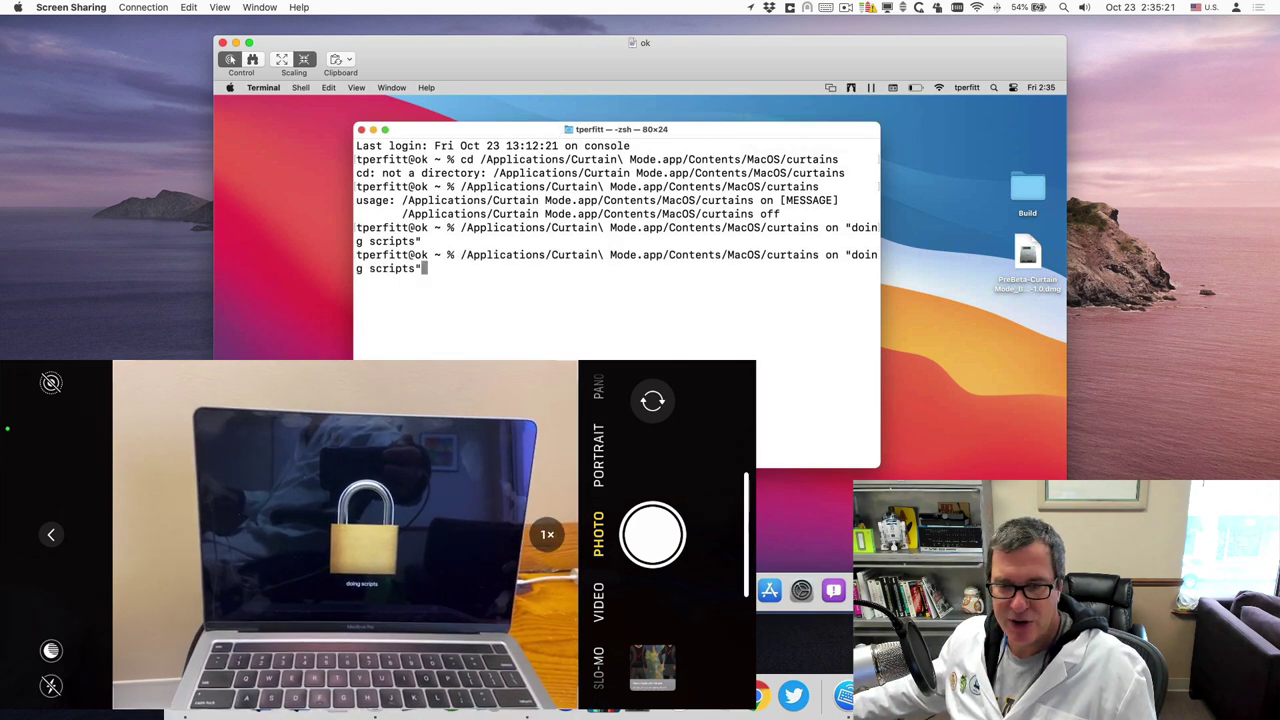
pyautogui.press('BackSpace')
pyautogui.press('BackSpace')
pyautogui.press('BackSpace')
pyautogui.press('BackSpace')
pyautogui.press('BackSpace')
pyautogui.press('BackSpace')
pyautogui.press('BackSpace')
pyautogui.press('BackSpace')
pyautogui.press('BackSpace')
pyautogui.press('BackSpace')
pyautogui.press('BackSpace')
pyautogui.press('BackSpace')
pyautogui.press('BackSpace')
pyautogui.press('BackSpace')
pyautogui.press('BackSpace')
pyautogui.press('BackSpace')
pyautogui.press('BackSpace')
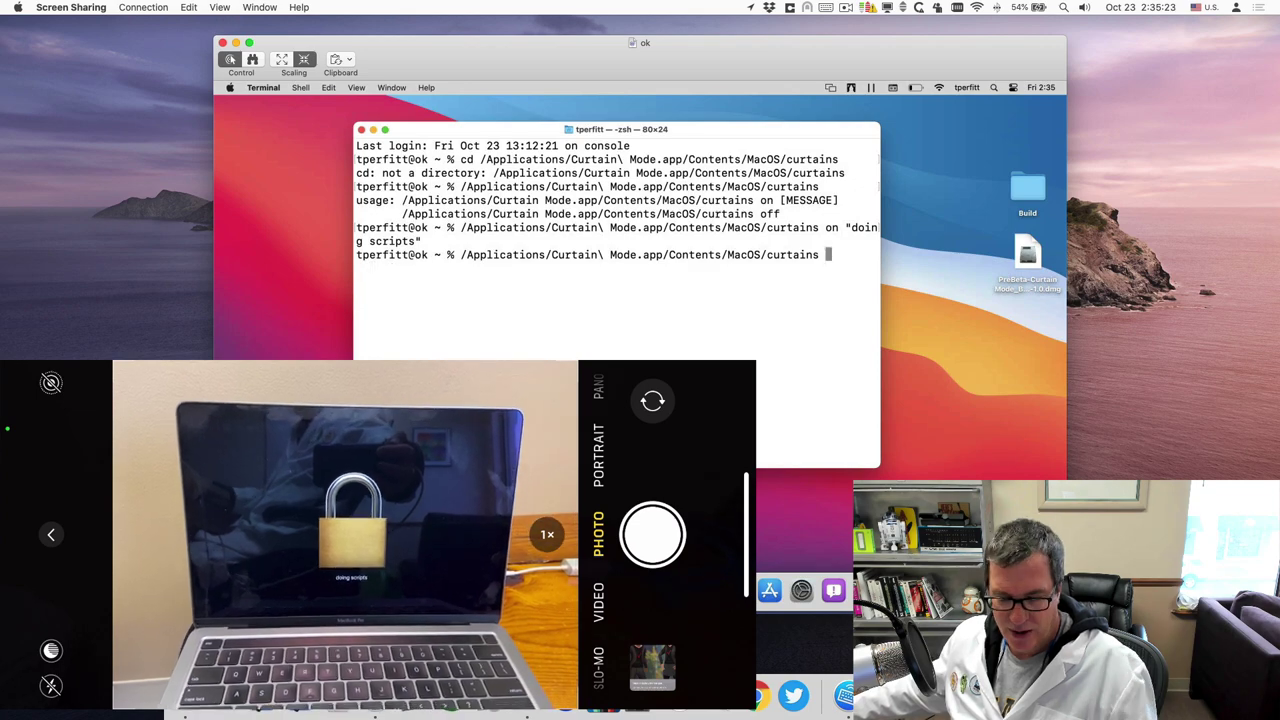
pyautogui.write('ff')
pyautogui.press('Return')
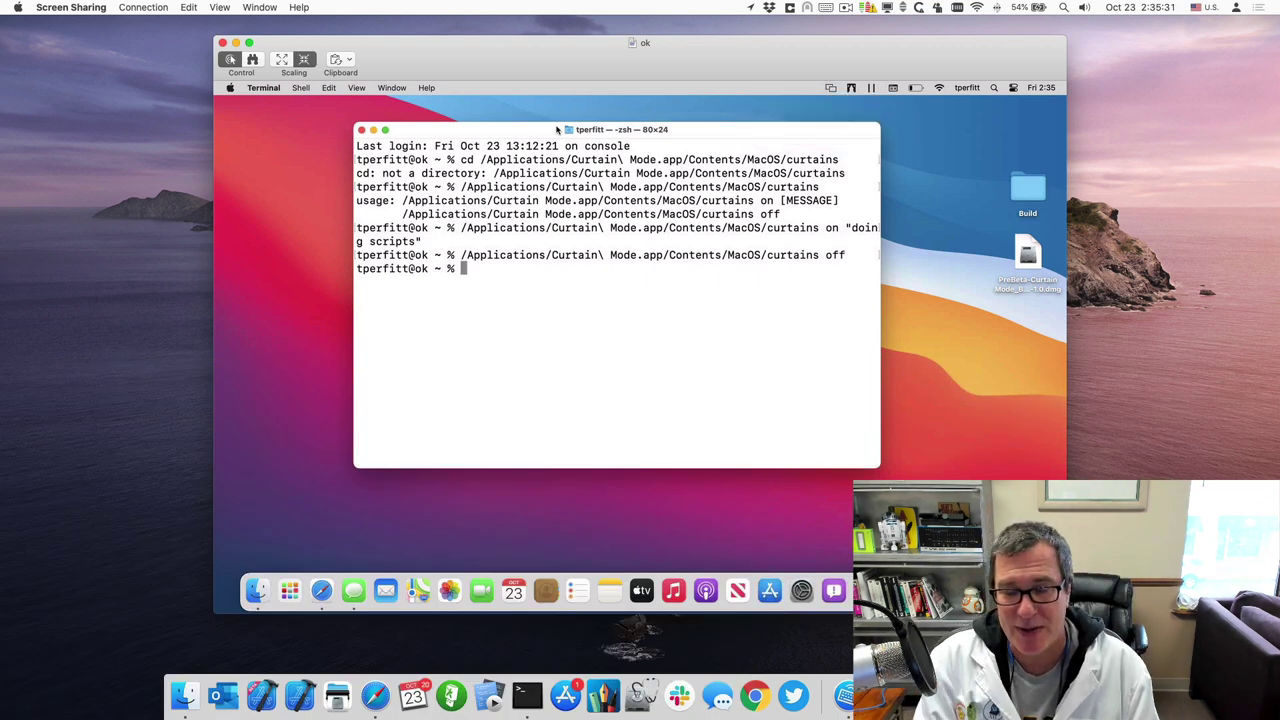
# Clear the Terminal screen and try to run cd /Users/Shared/script.sh
pyautogui.write('cd /')
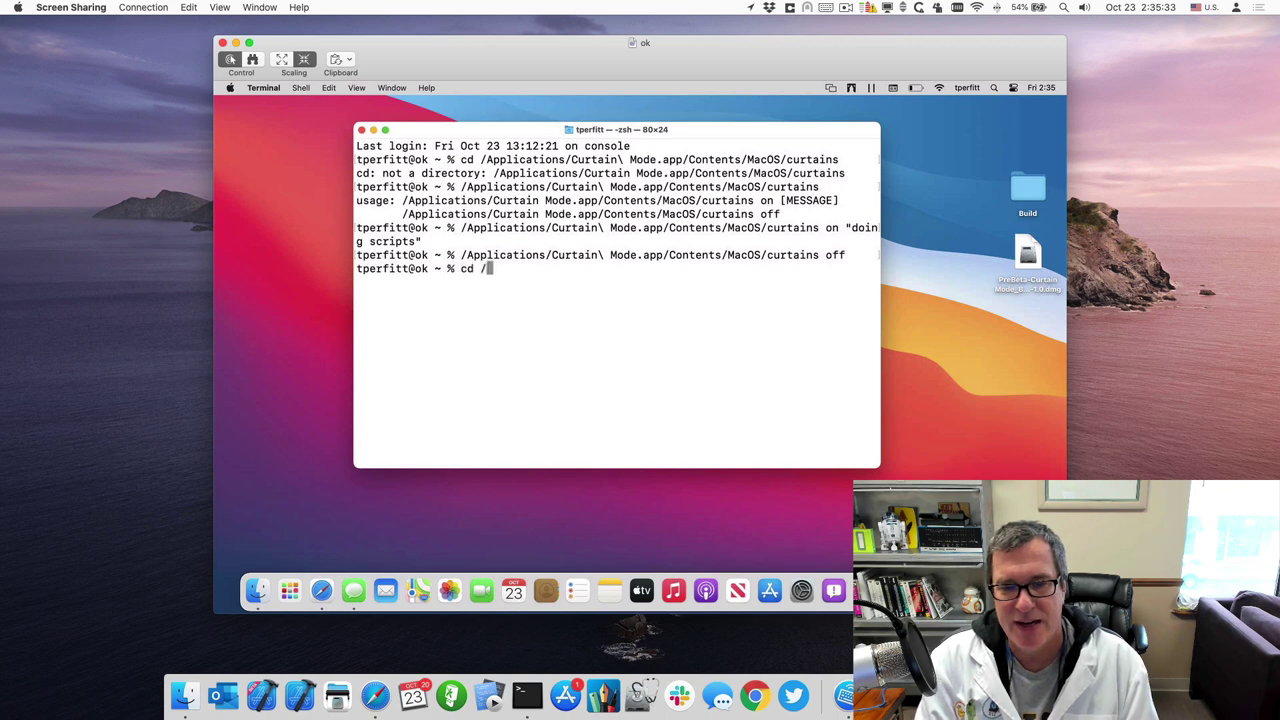
pyautogui.write('Users/')
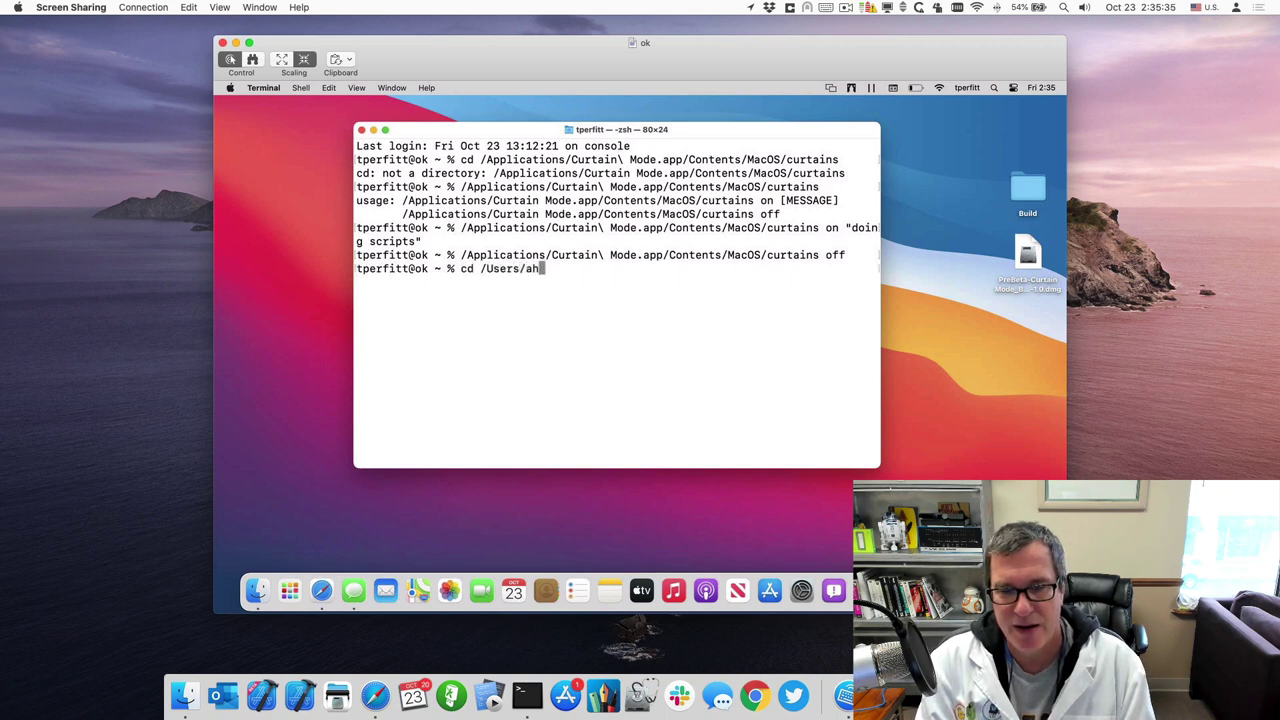
pyautogui.write('Sh')
pyautogui.press('Tab')
pyautogui.press('Tab')
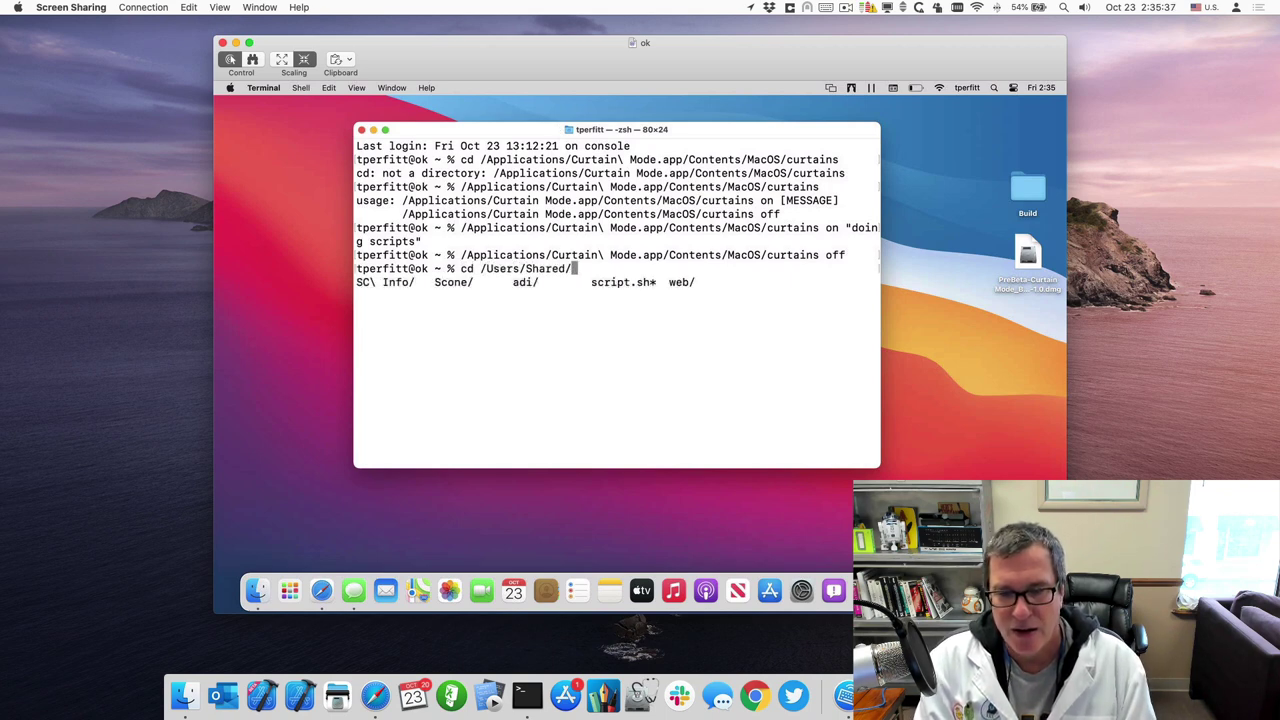
pyautogui.write('sc')
pyautogui.press('Tab')
pyautogui.hotkey('ctrl', 'l')
pyautogui.press('Return')
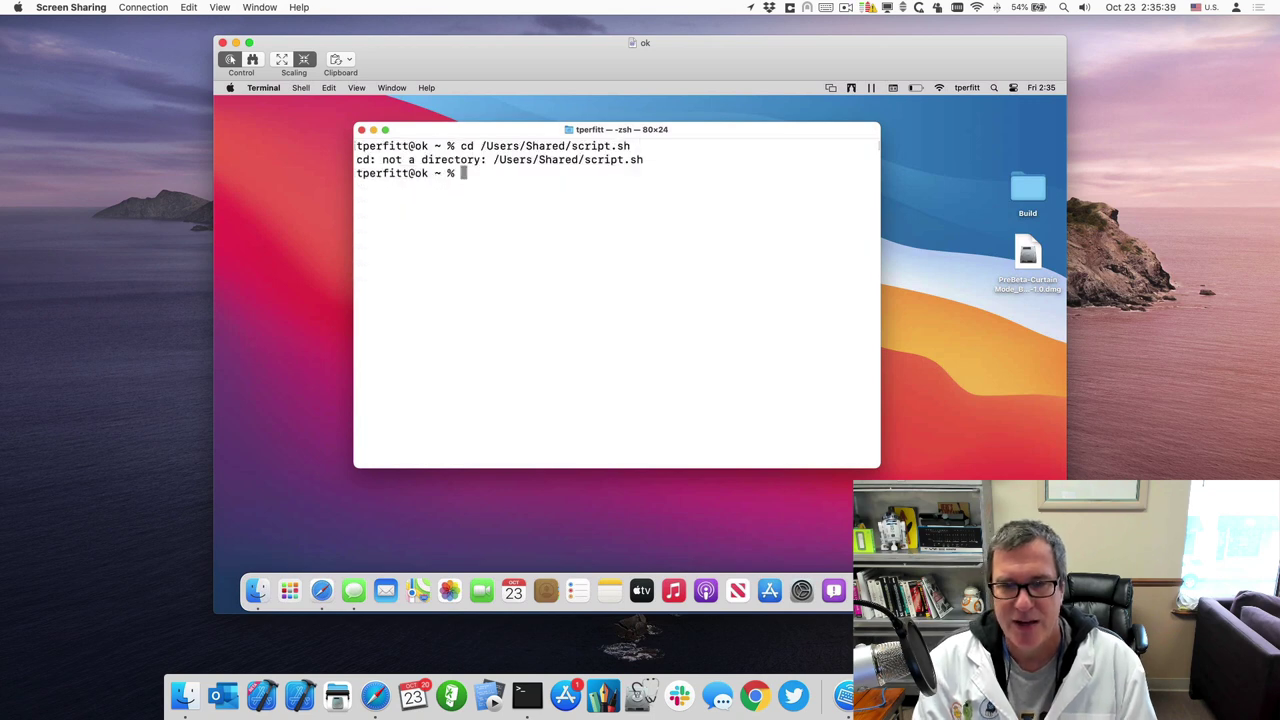
# Replace cd with cat in the previous command and display the contents of /Users/Shared/script.sh
pyautogui.press('Up')
pyautogui.hotkey('ctrl', 'a')
pyautogui.press('Delete')
pyautogui.press('Delete')
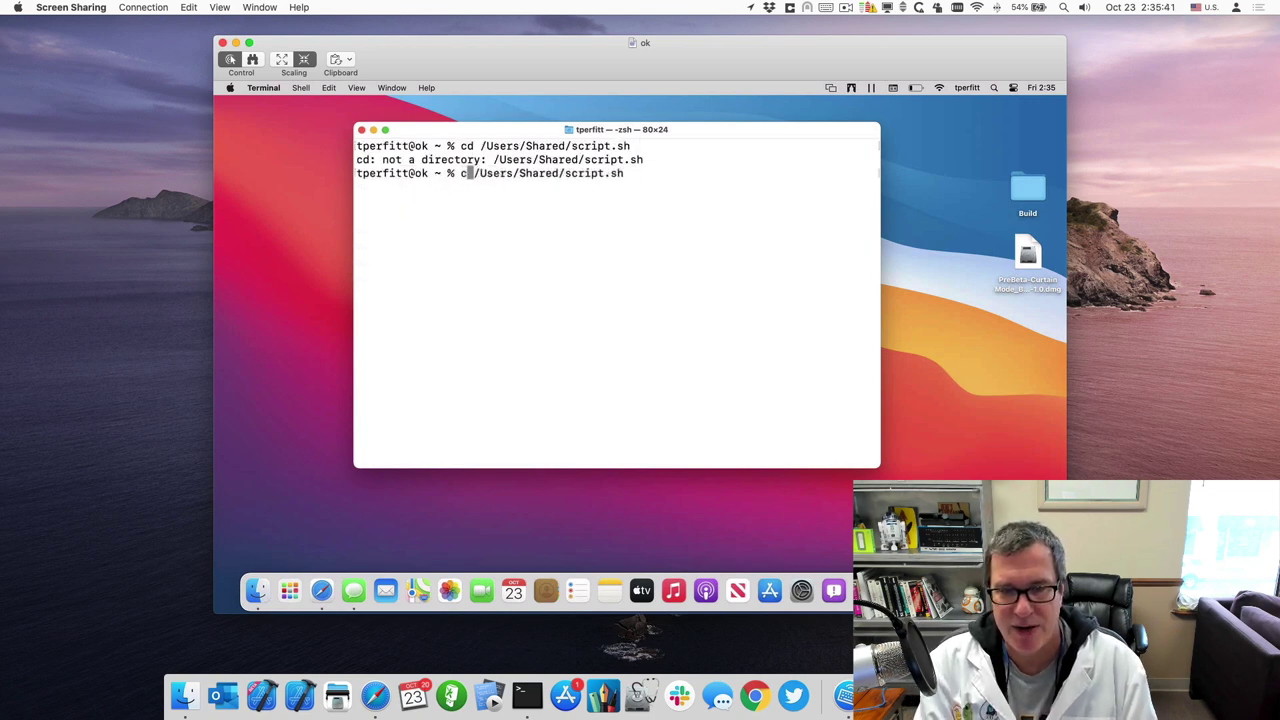
pyautogui.write('cat')
pyautogui.press('Return')
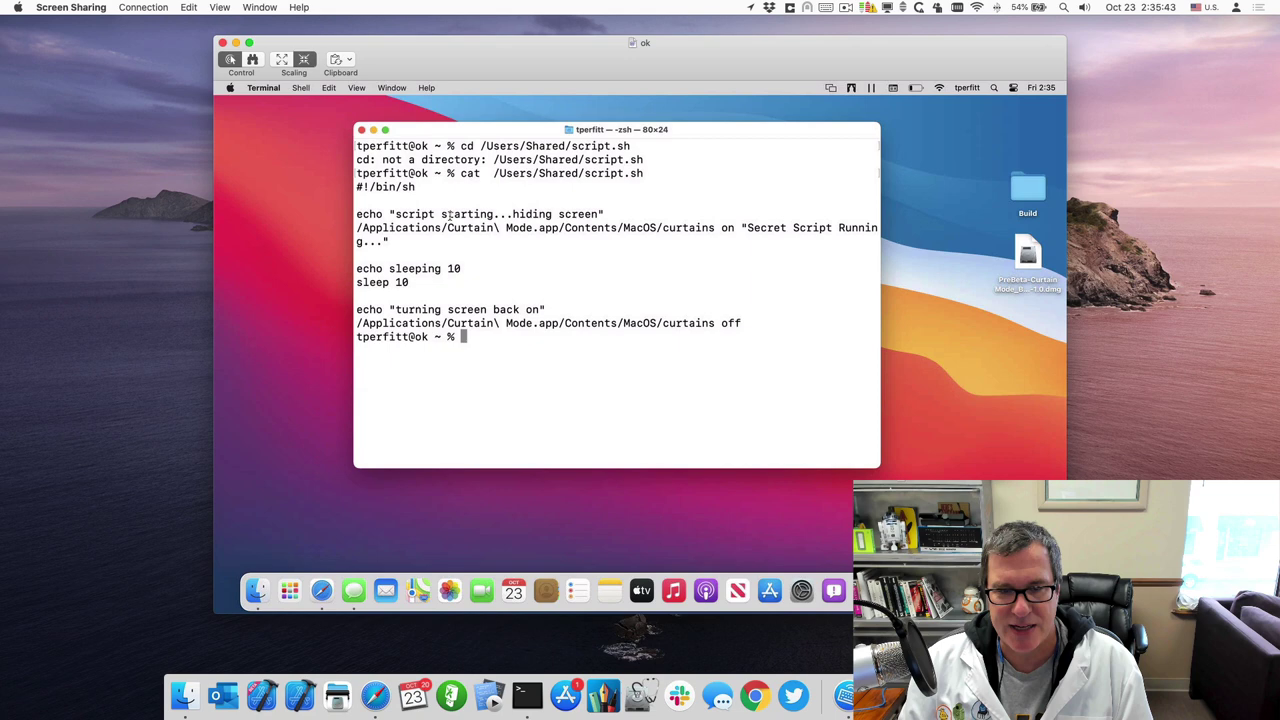
# Highlight the script's start message, curtains on command, sleep section and closing curtains off section in turn, and clear the selection
pyautogui.tripleClick(450, 215)
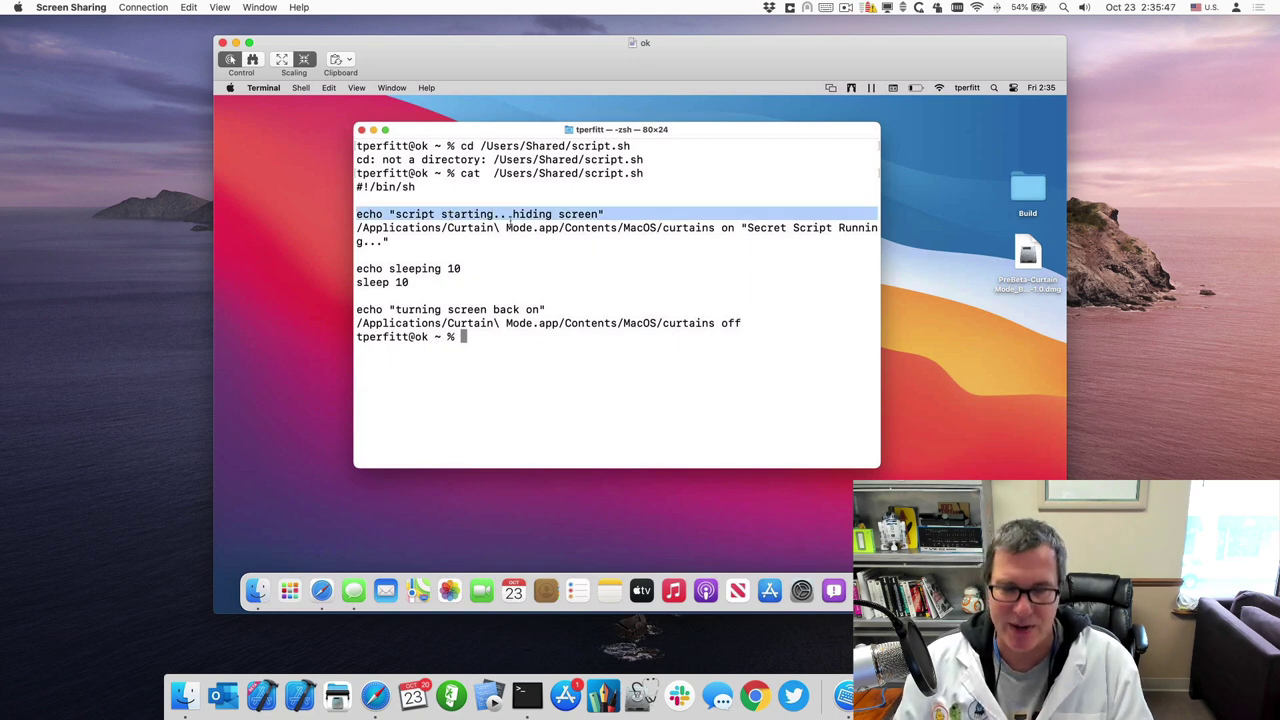
pyautogui.tripleClick(494, 227)
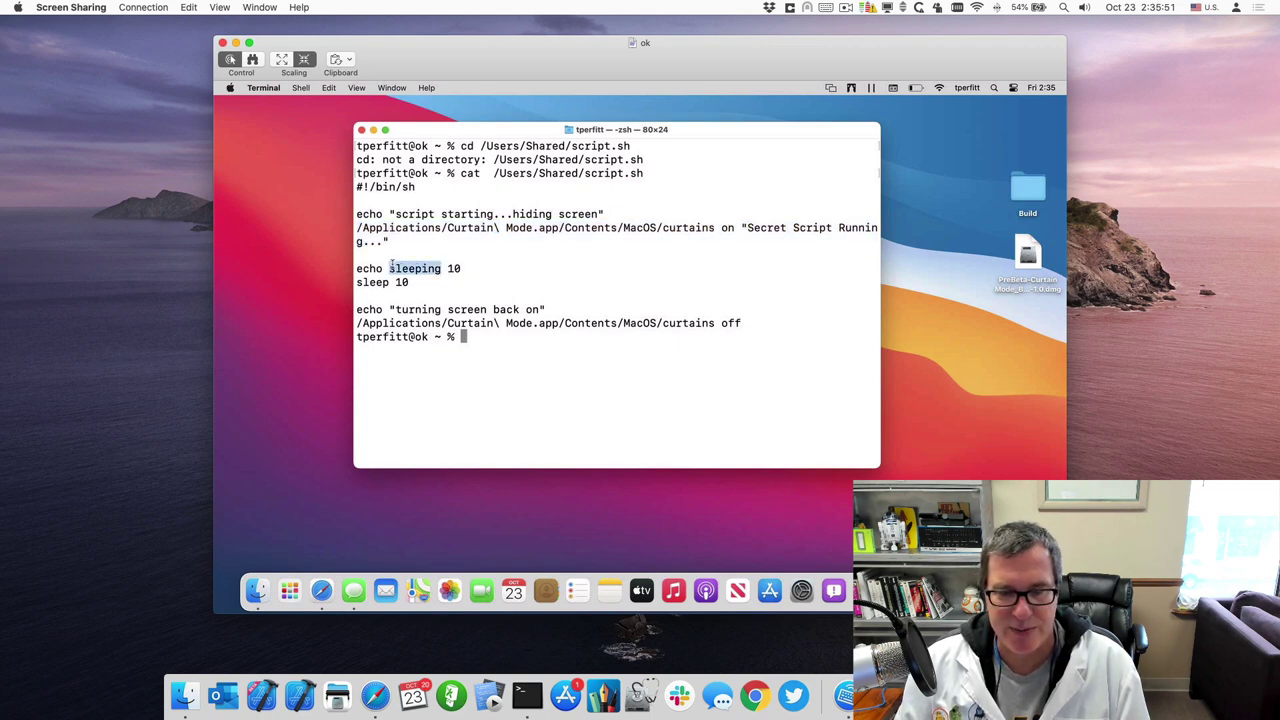
pyautogui.moveTo(391, 268); pyautogui.dragTo(406, 329)
pyautogui.doubleClick(404, 310)
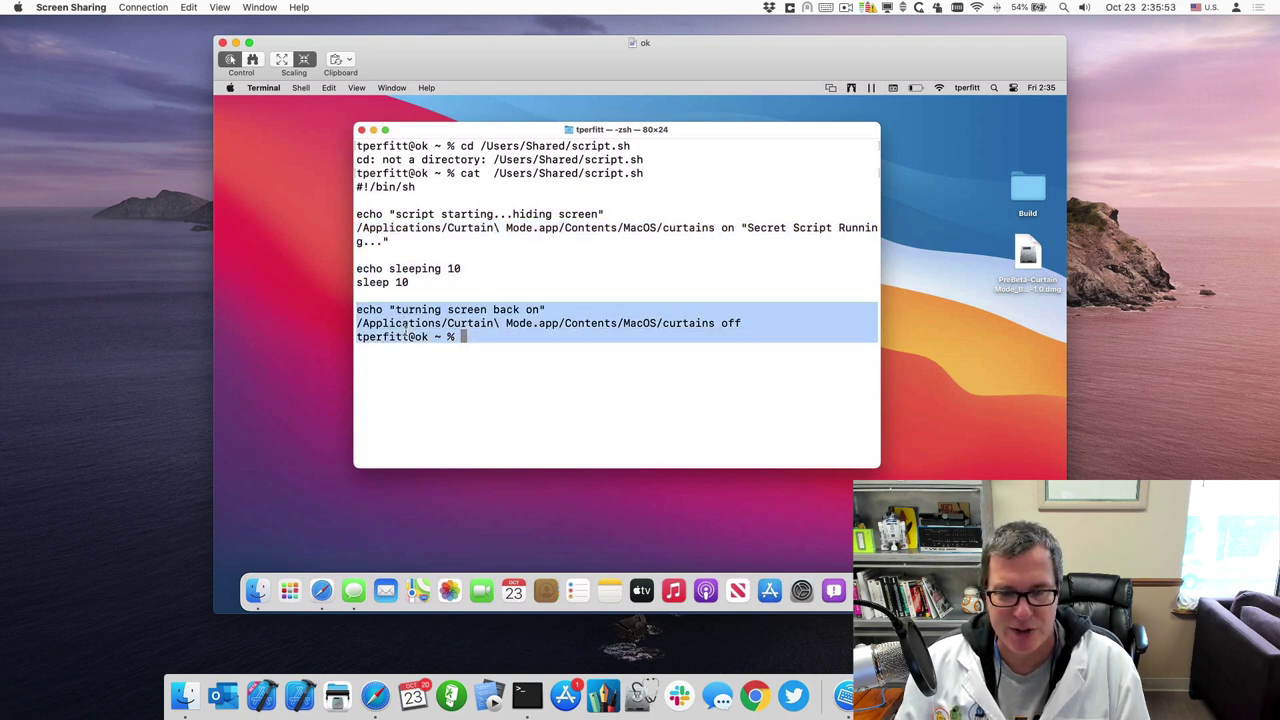
pyautogui.click(406, 329)
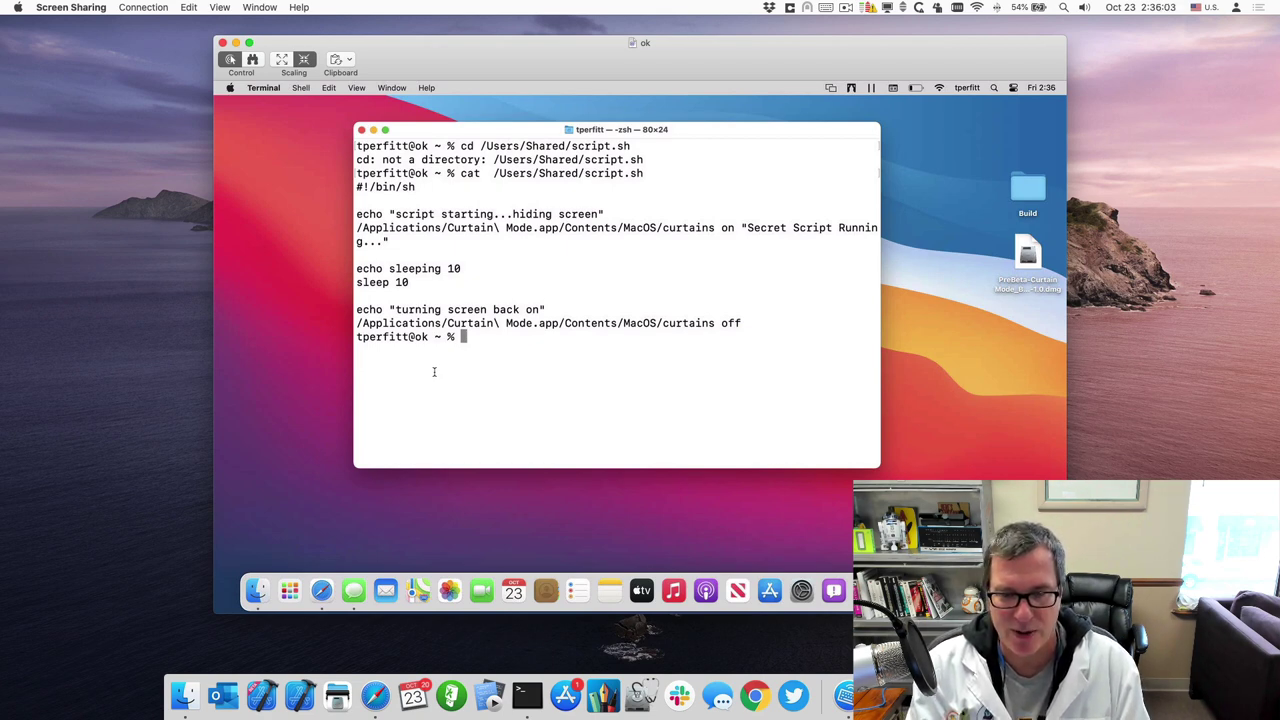
# Clear the Terminal screen, remove cat from the previous command and run /Users/Shared/script.sh
pyautogui.press('super+k')
pyautogui.press('Up')
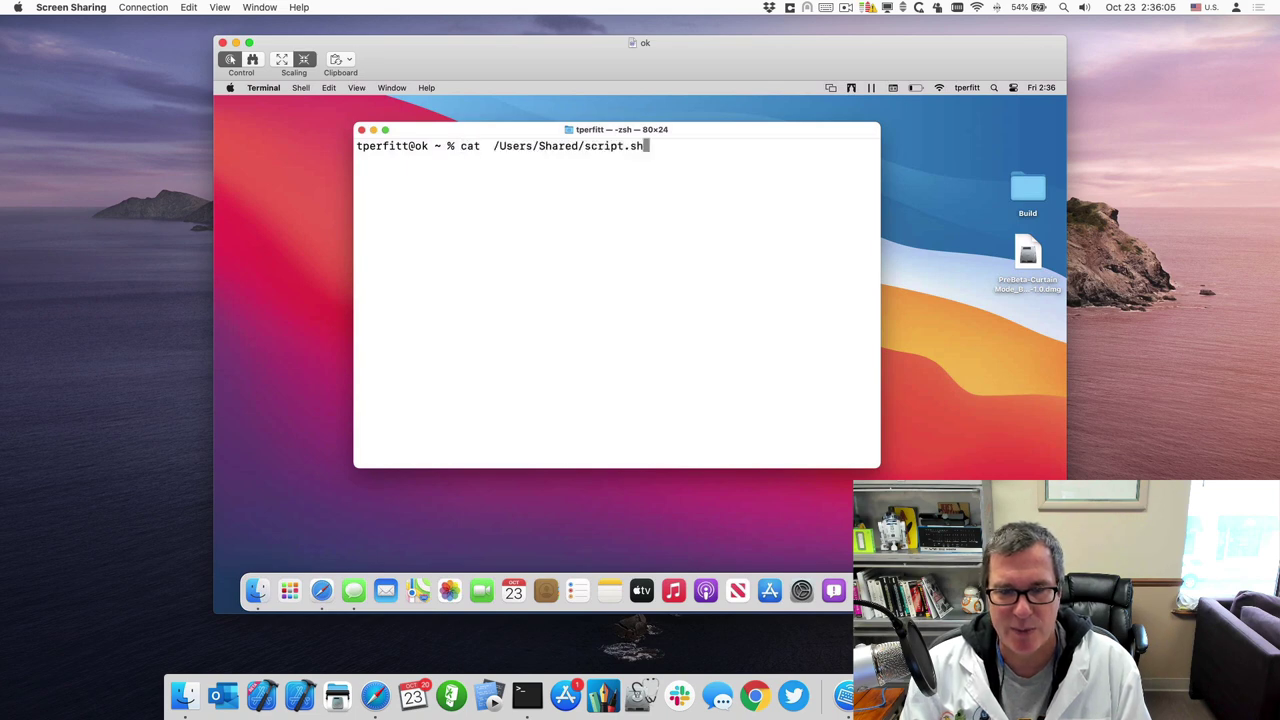
pyautogui.hotkey('ctrl', 'a')
pyautogui.press('Delete')
pyautogui.press('Delete')
pyautogui.press('Delete')
pyautogui.press('Delete')
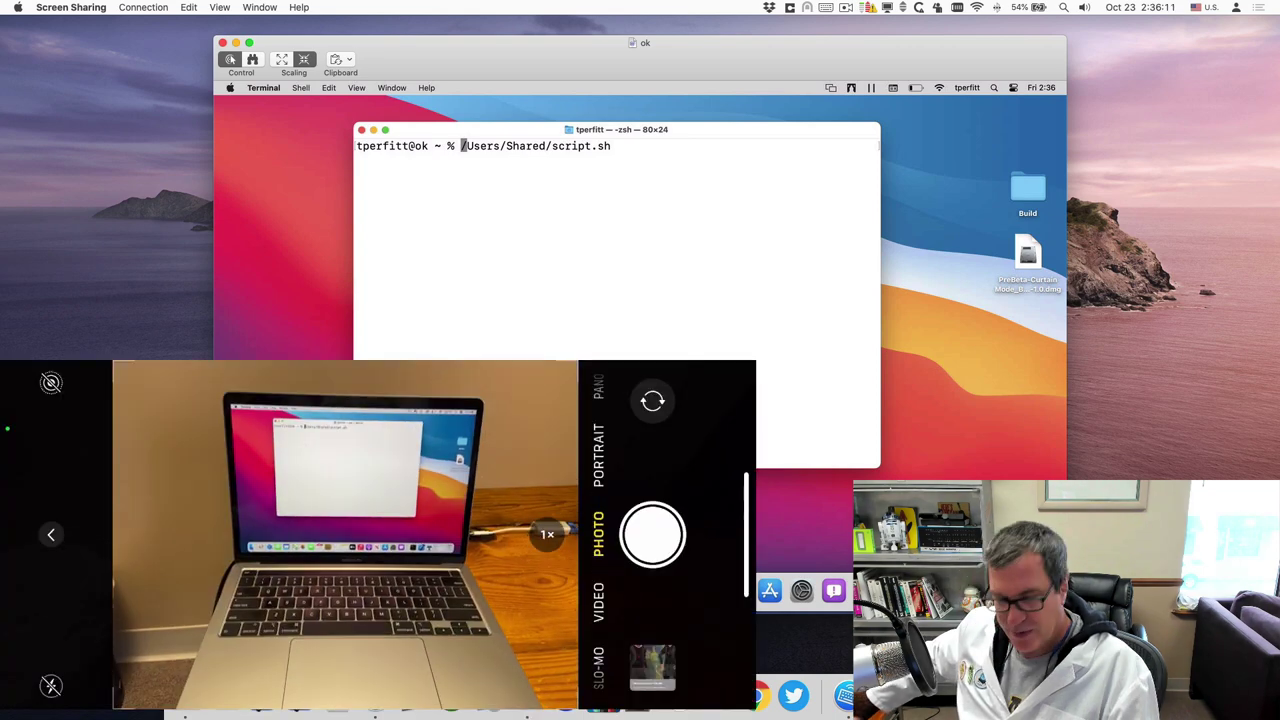
pyautogui.press('Return')
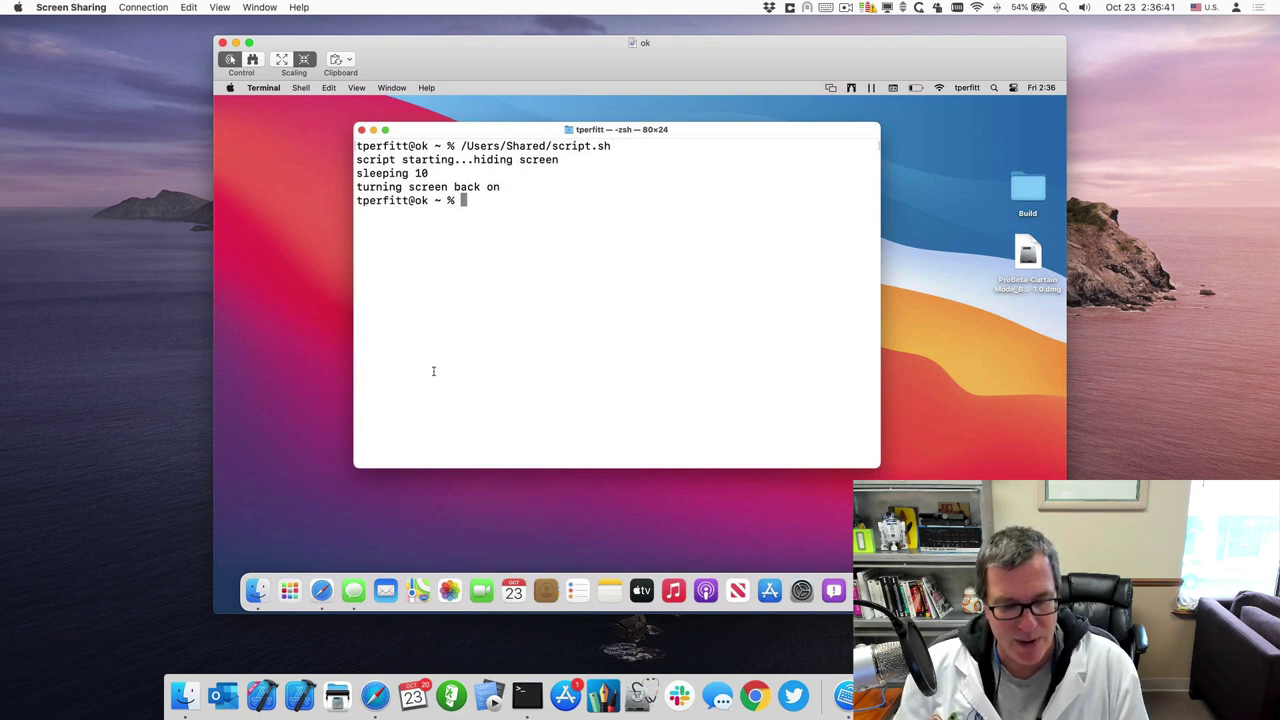
# Switch to Safari, examine the lock command code in the curtains repository's curtains.c on GitHub, and return to the Screen Sharing window
pyautogui.click(376, 697)
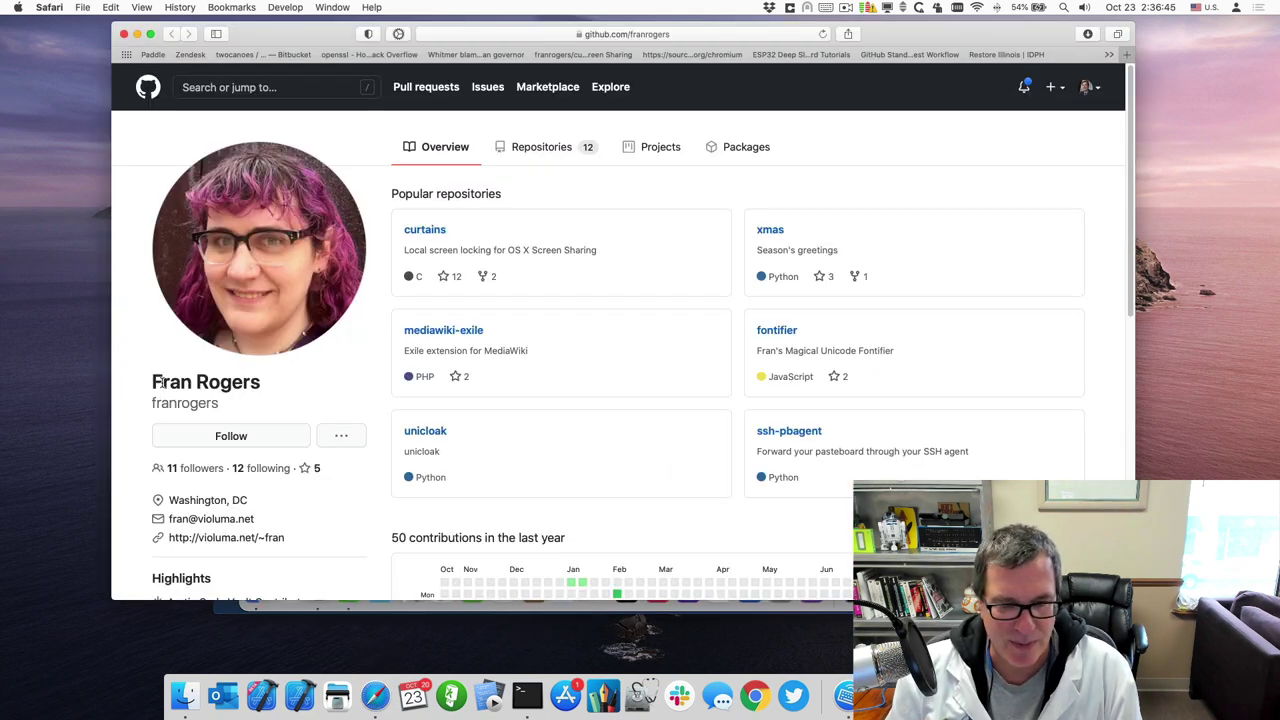
pyautogui.click(419, 231)
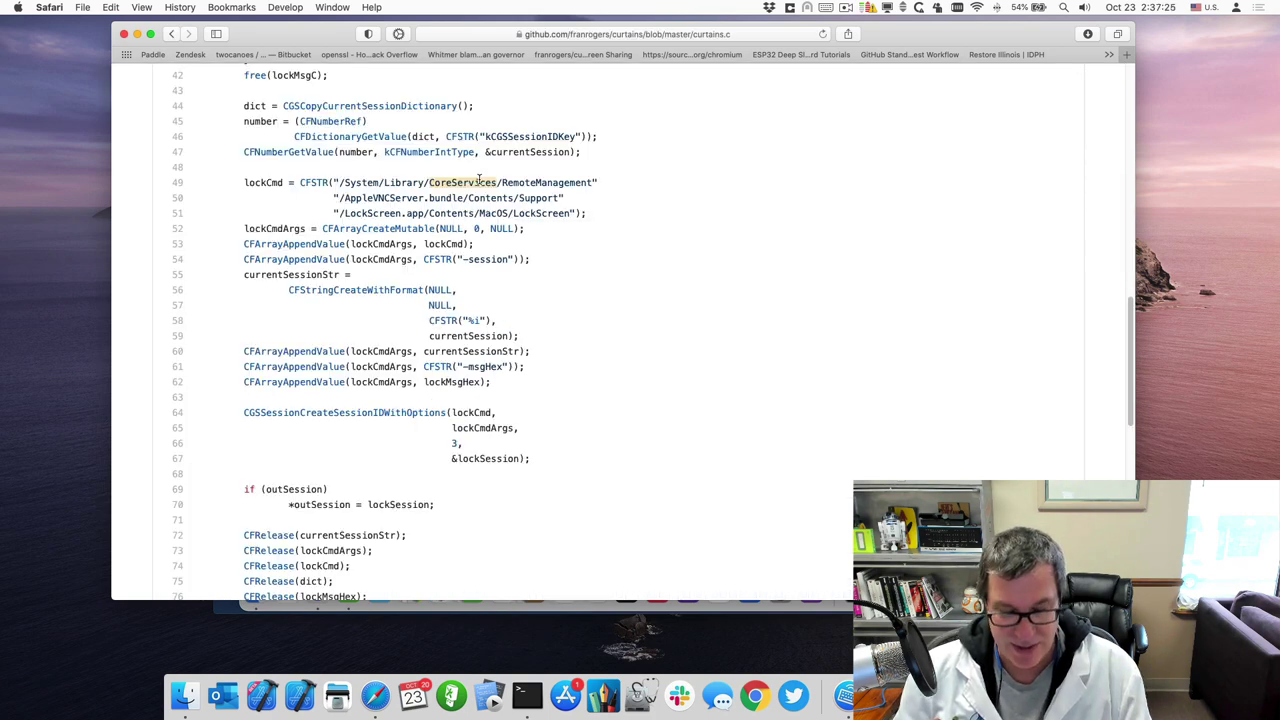
pyautogui.click(317, 605)
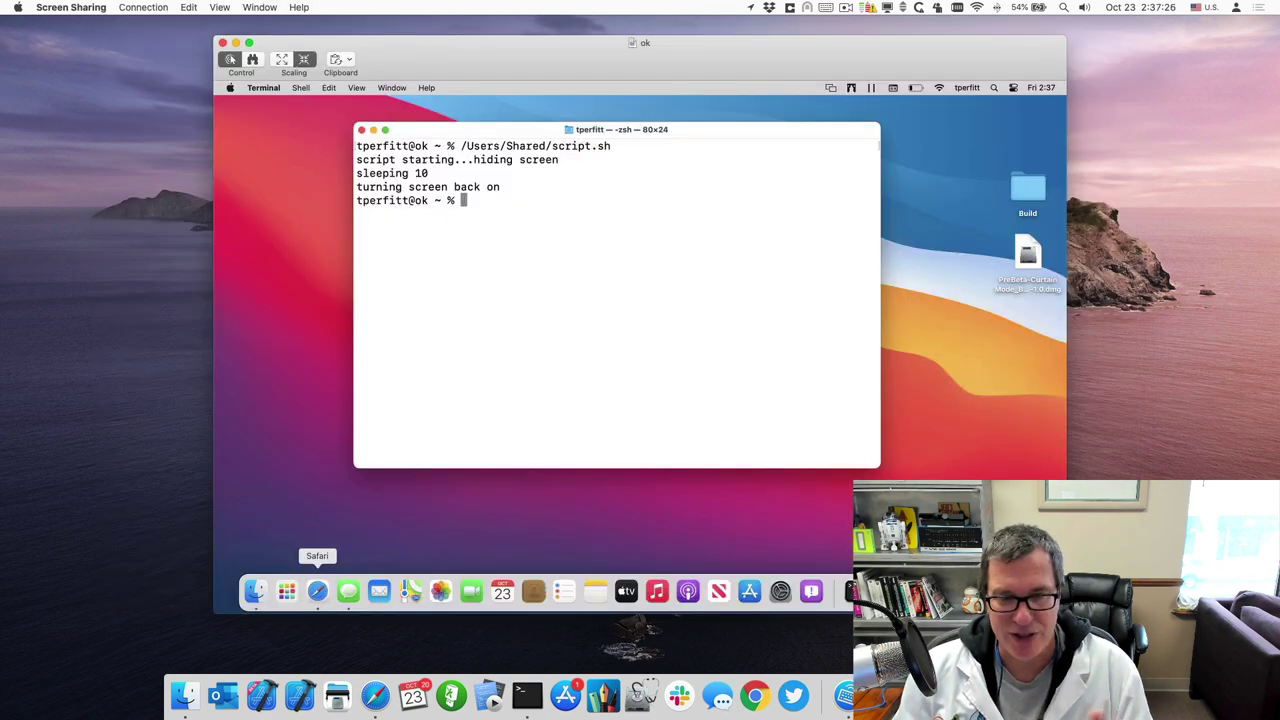